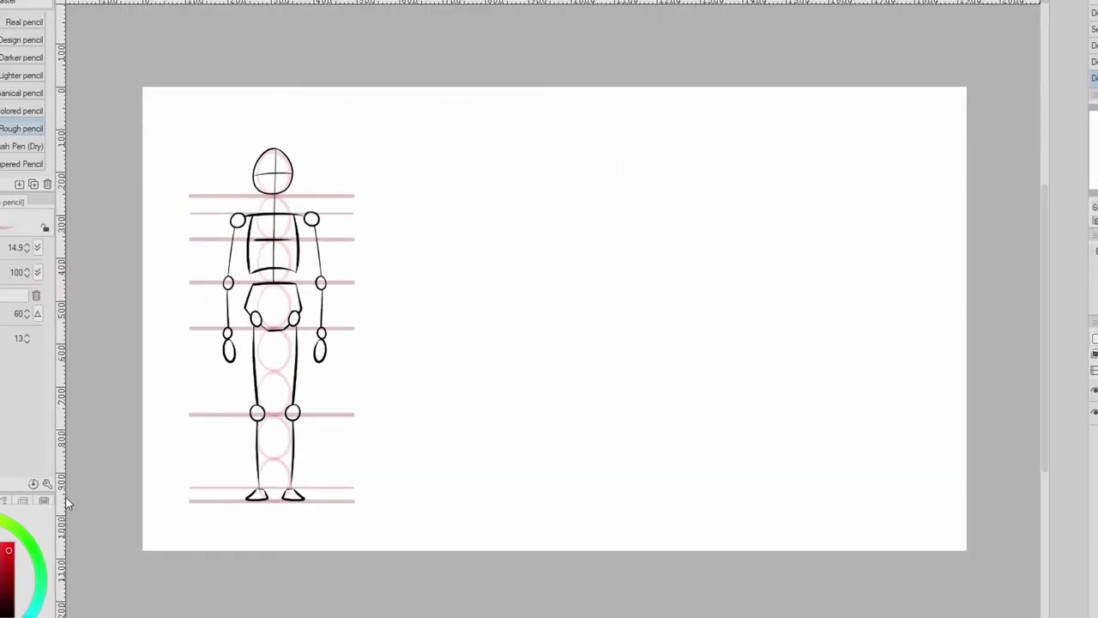
# Add a new raster layer and trace the reference figure's head and two upper torso head-unit circles in red with the Rough pencil.
pyautogui.click(1012, 359)
pyautogui.hotkey('ctrl', 'alt', '0')
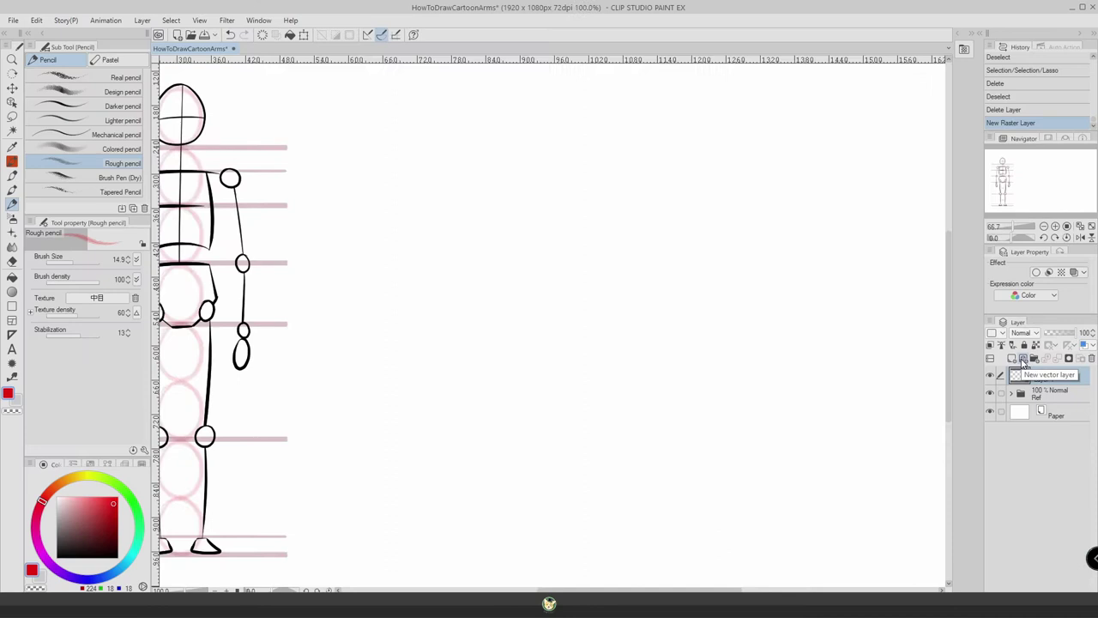
pyautogui.moveTo(273, 446); pyautogui.dragTo(484, 436)
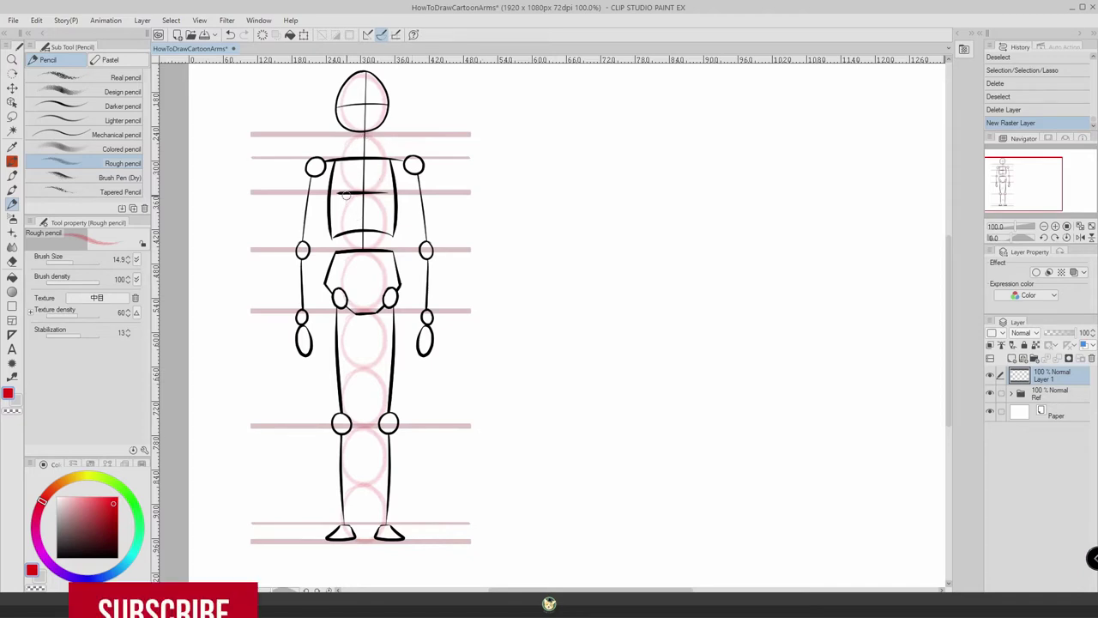
pyautogui.click(386, 182)
pyautogui.hotkey('ctrl', 'z')
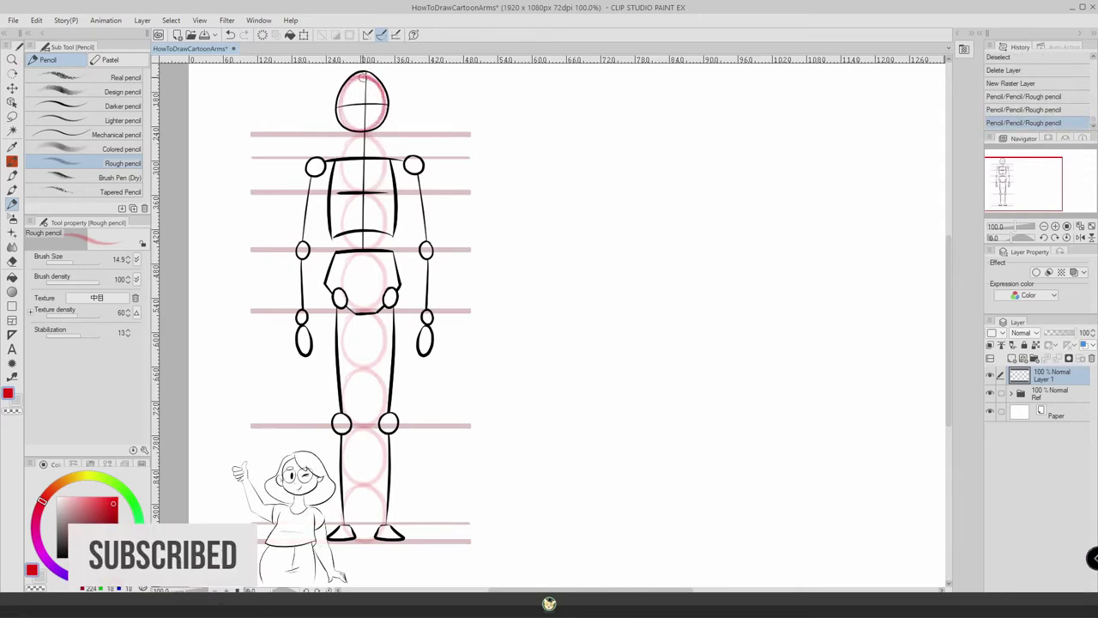
pyautogui.moveTo(352, 77)
pyautogui.mouseDown()
pyautogui.moveTo(362, 152)
pyautogui.moveTo(359, 136)
pyautogui.moveTo(381, 150)
pyautogui.moveTo(347, 178)
pyautogui.moveTo(393, 217)
pyautogui.moveTo(367, 215)
pyautogui.moveTo(357, 199)
pyautogui.moveTo(391, 246)
pyautogui.mouseUp()
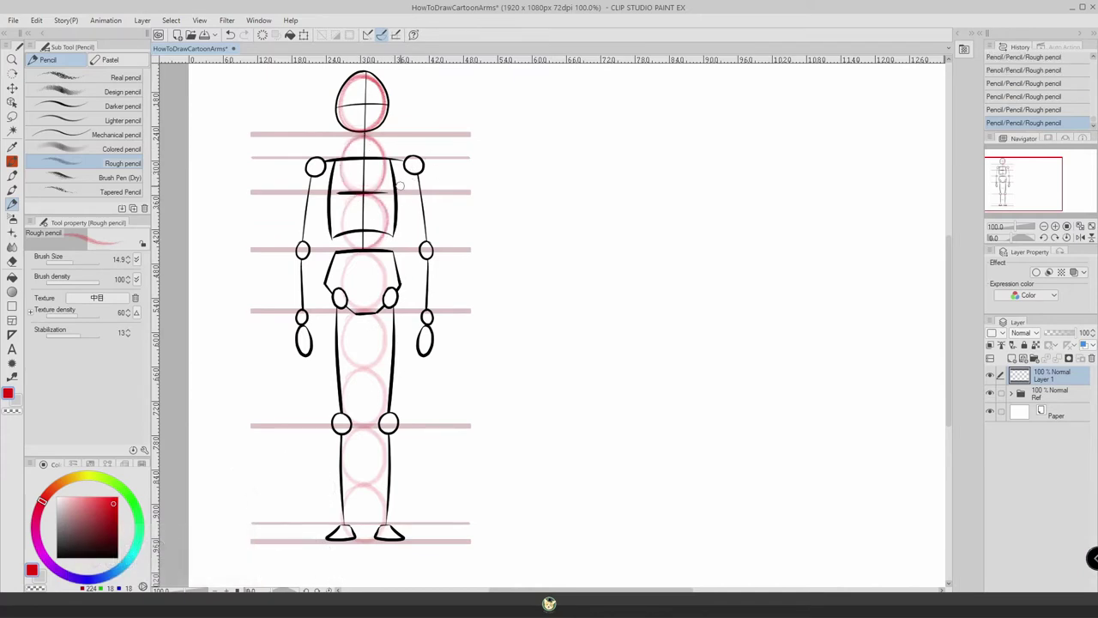
# Mark the shoulder line and the arm's length down to the wrist on the reference figure, and trace the hip-level circle in red.
pyautogui.moveTo(403, 163)
pyautogui.mouseDown()
pyautogui.moveTo(435, 150)
pyautogui.moveTo(409, 163)
pyautogui.moveTo(424, 163)
pyautogui.moveTo(427, 317)
pyautogui.moveTo(420, 306)
pyautogui.moveTo(309, 309)
pyautogui.mouseUp()
pyautogui.hotkey('ctrl', 'z')
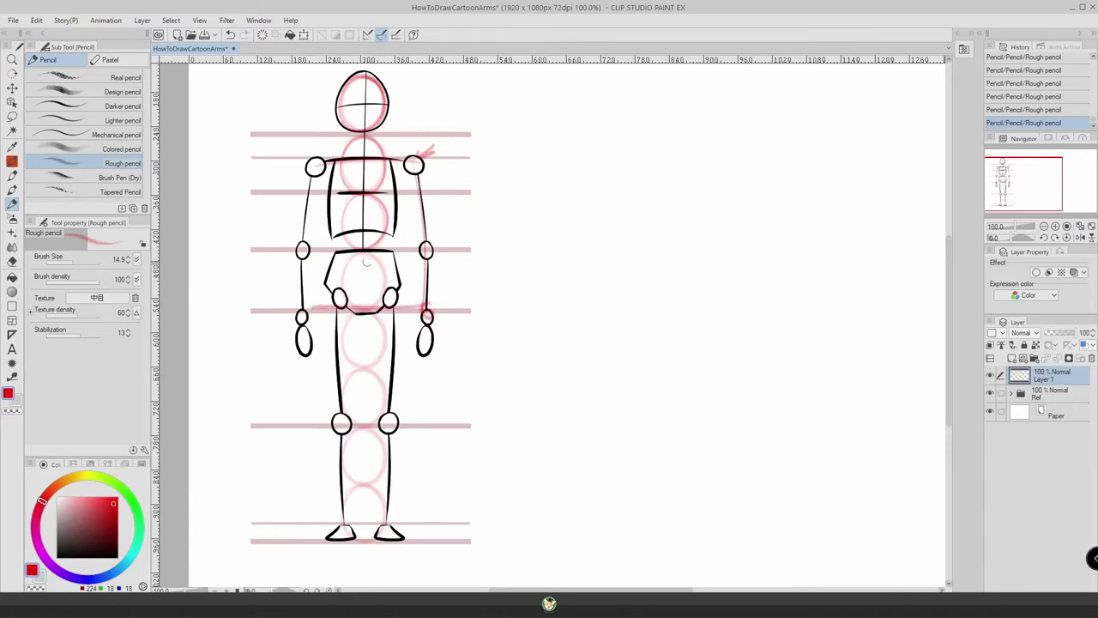
pyautogui.moveTo(384, 280)
pyautogui.mouseDown()
pyautogui.moveTo(347, 276)
pyautogui.moveTo(365, 254)
pyautogui.mouseUp()
# Add a new raster layer and sketch one red head-sized oval on the blank area beside the reference figure.
pyautogui.hotkey('ctrl', 'shift', 'n')
pyautogui.moveTo(594, 127)
pyautogui.mouseDown()
pyautogui.moveTo(601, 203)
pyautogui.moveTo(619, 141)
pyautogui.moveTo(610, 194)
pyautogui.moveTo(570, 194)
pyautogui.mouseUp()
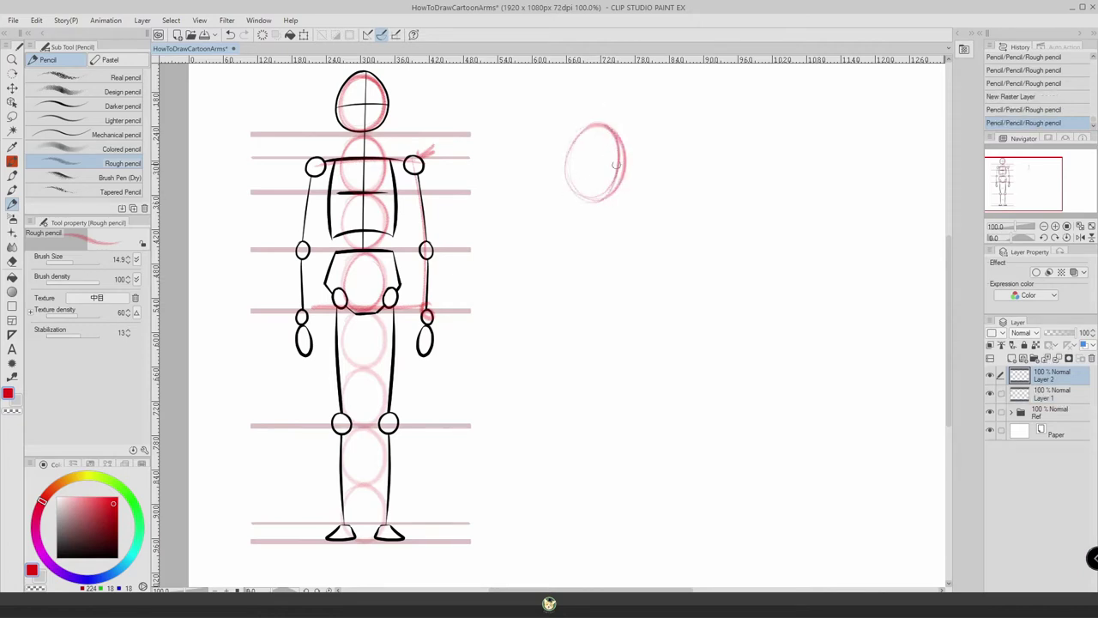
pyautogui.hotkey('ctrl', 'z')
pyautogui.moveTo(609, 127)
pyautogui.mouseDown()
pyautogui.moveTo(565, 158)
pyautogui.moveTo(605, 204)
pyautogui.moveTo(616, 138)
pyautogui.mouseUp()
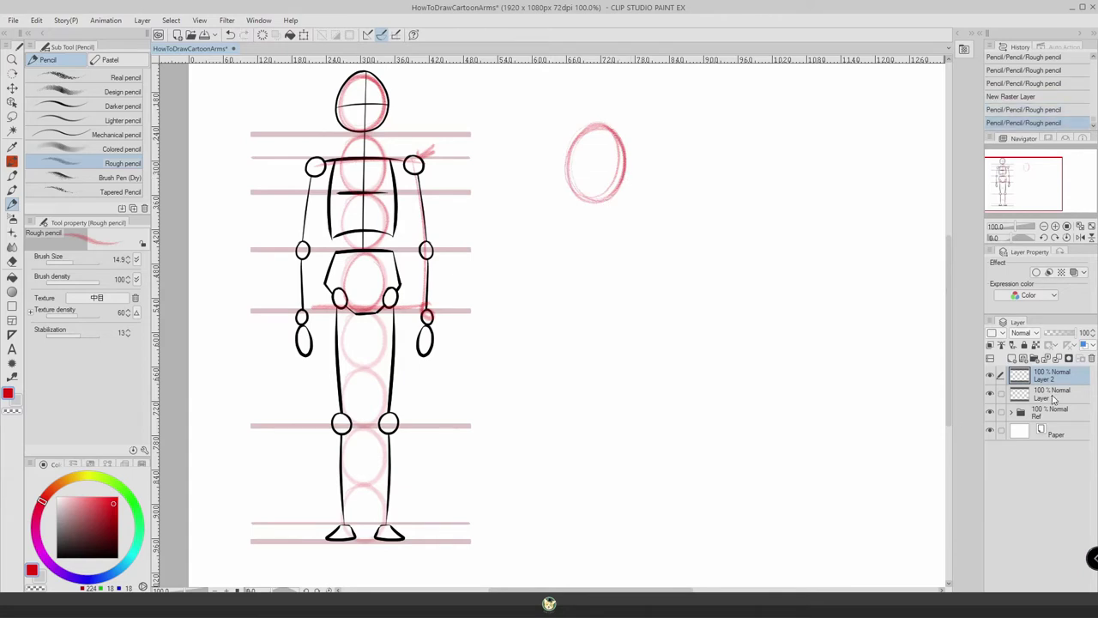
# Duplicate the oval layer twice, stack the copies directly below the first oval, and merge the three oval layers into one.
pyautogui.moveTo(1045, 376); pyautogui.dragTo(1042, 390)
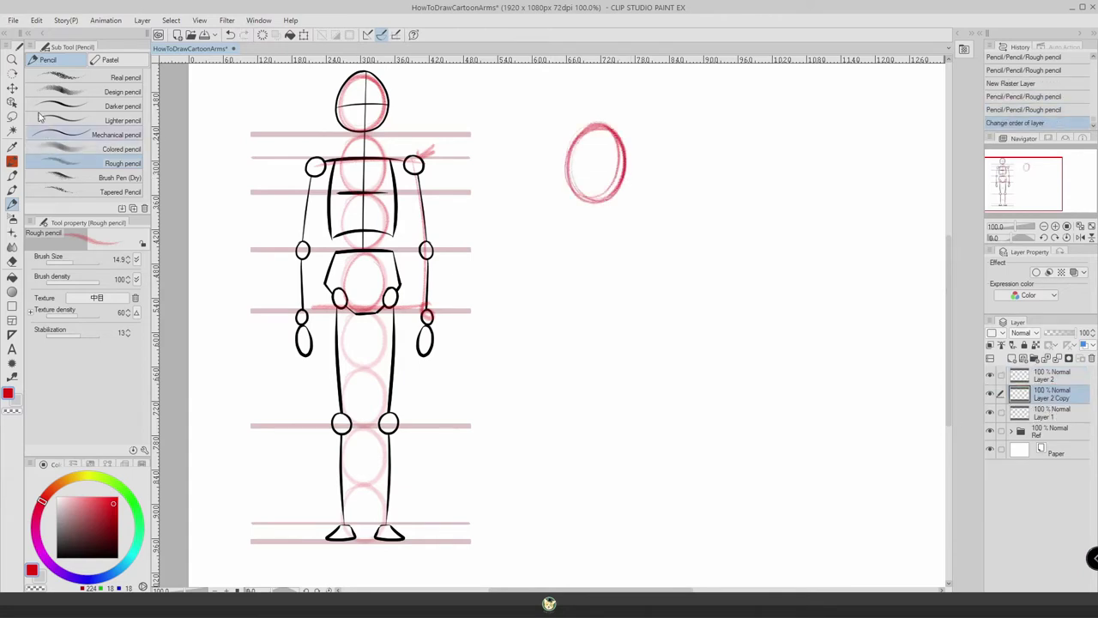
pyautogui.click(12, 88)
pyautogui.moveTo(588, 197); pyautogui.dragTo(587, 275)
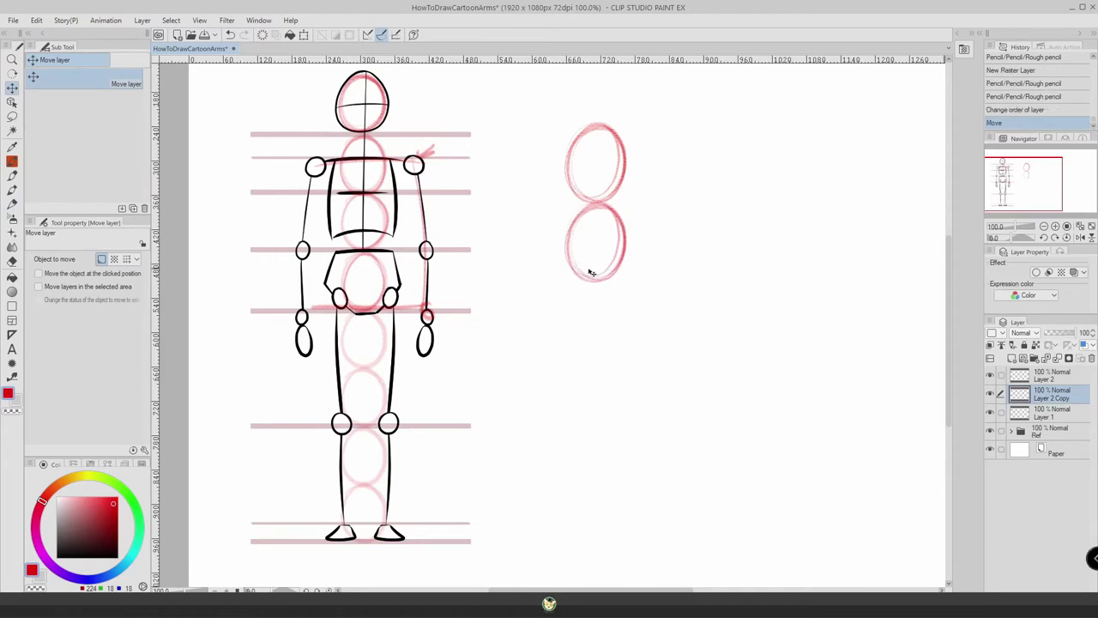
pyautogui.moveTo(1043, 395); pyautogui.dragTo(1035, 393)
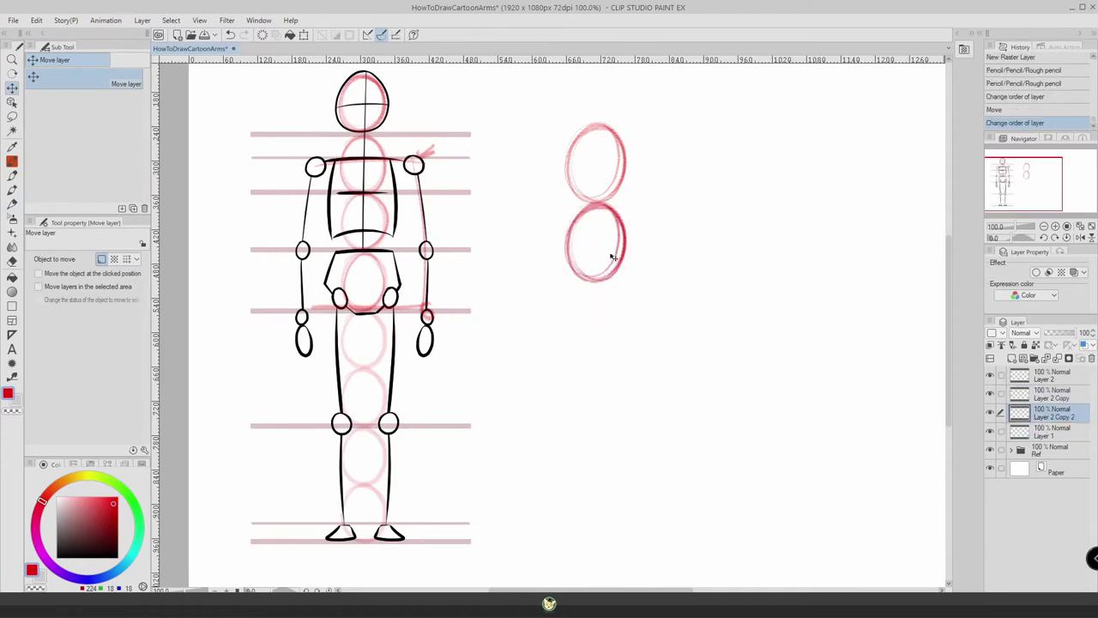
pyautogui.moveTo(609, 232); pyautogui.dragTo(613, 326)
pyautogui.rightClick(1038, 397)
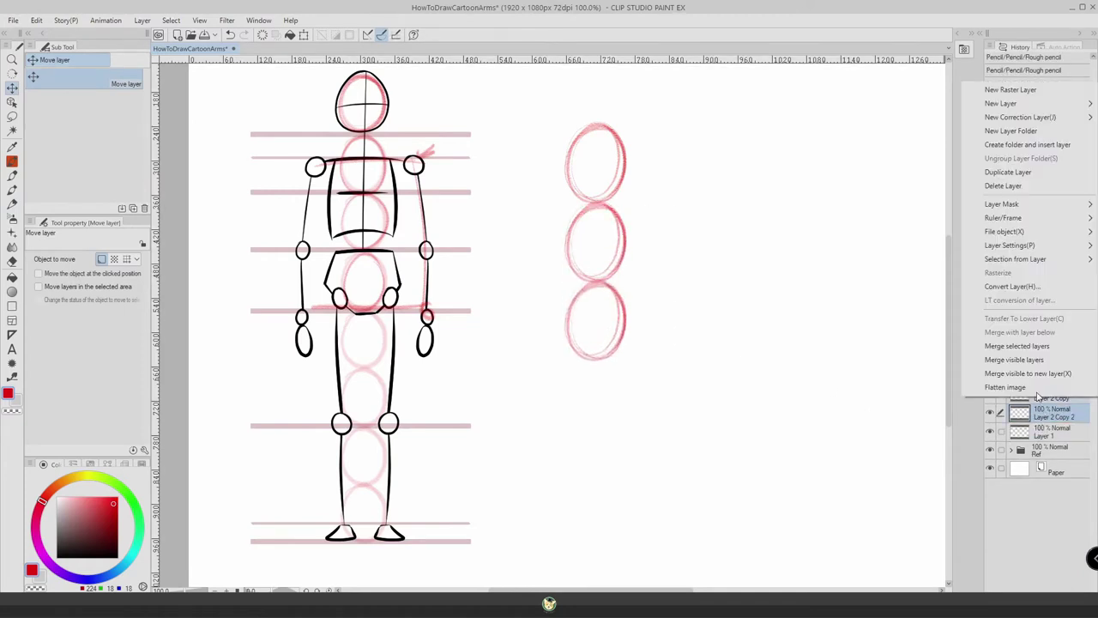
pyautogui.click(1017, 346)
# Add a new raster layer and draw a straight horizontal guide line under the lowest oval with the Rough pencil at size 7.
pyautogui.click(1013, 359)
pyautogui.press('p')
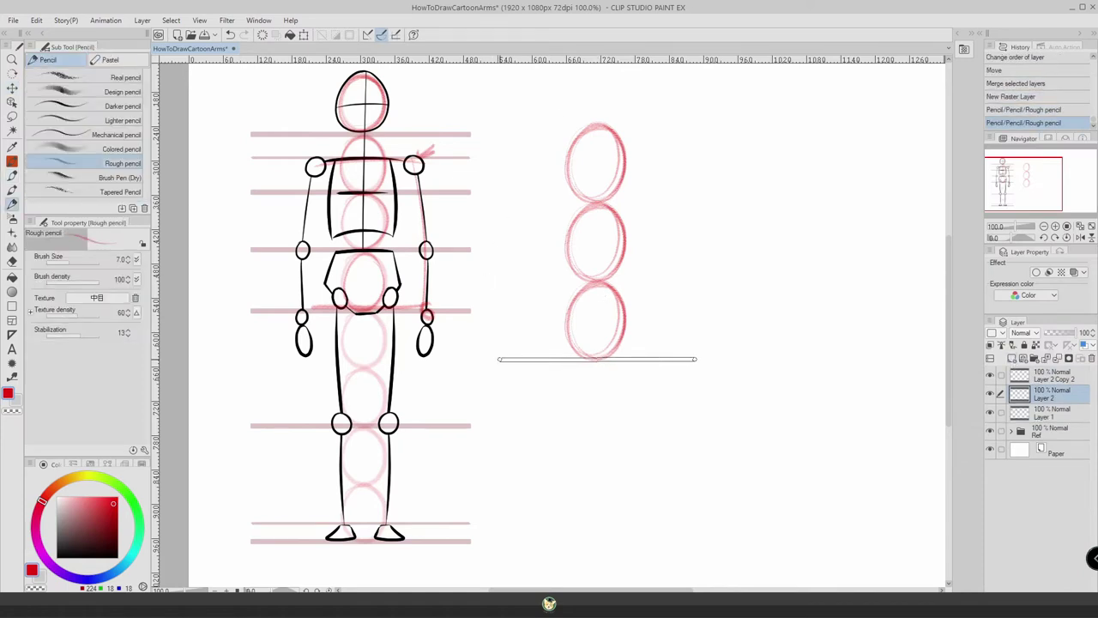
pyautogui.keyDown('shift'); pyautogui.click(500, 359); pyautogui.keyUp('shift')
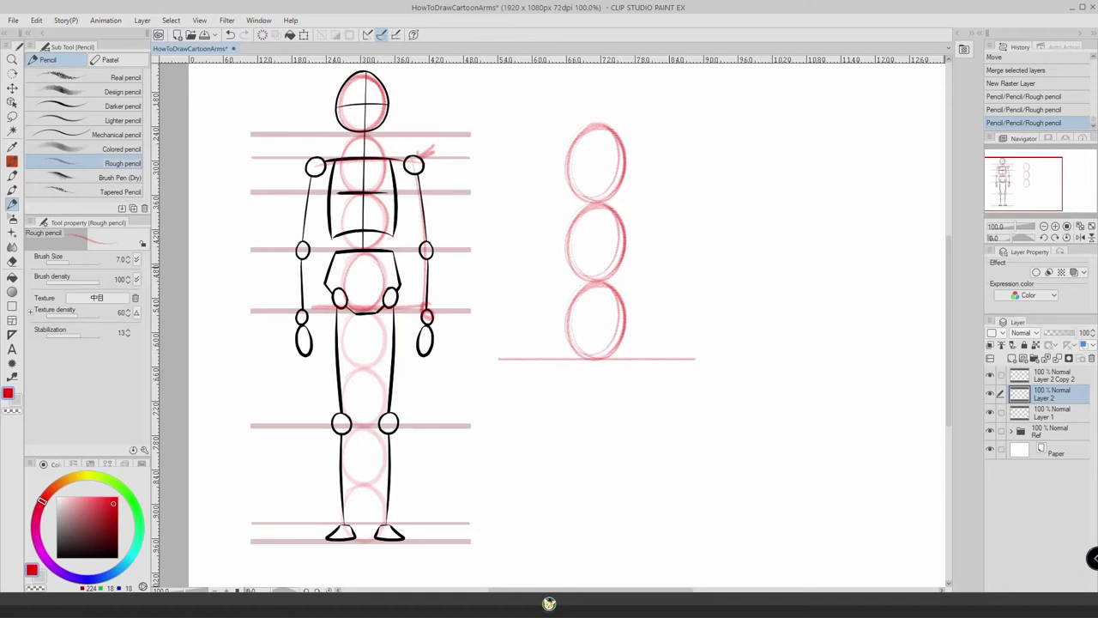
pyautogui.hotkey('ctrl', 'z')
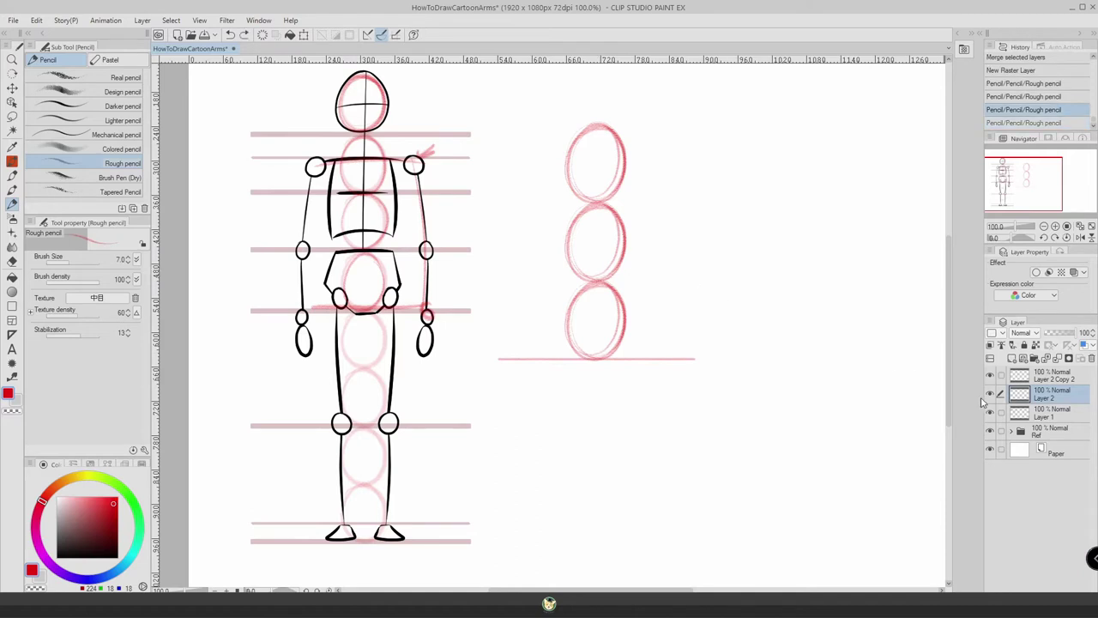
# Duplicate the horizontal guide line three times, placing copies at both joints between the ovals and across the middle of the top oval.
pyautogui.moveTo(1041, 398); pyautogui.dragTo(1040, 385)
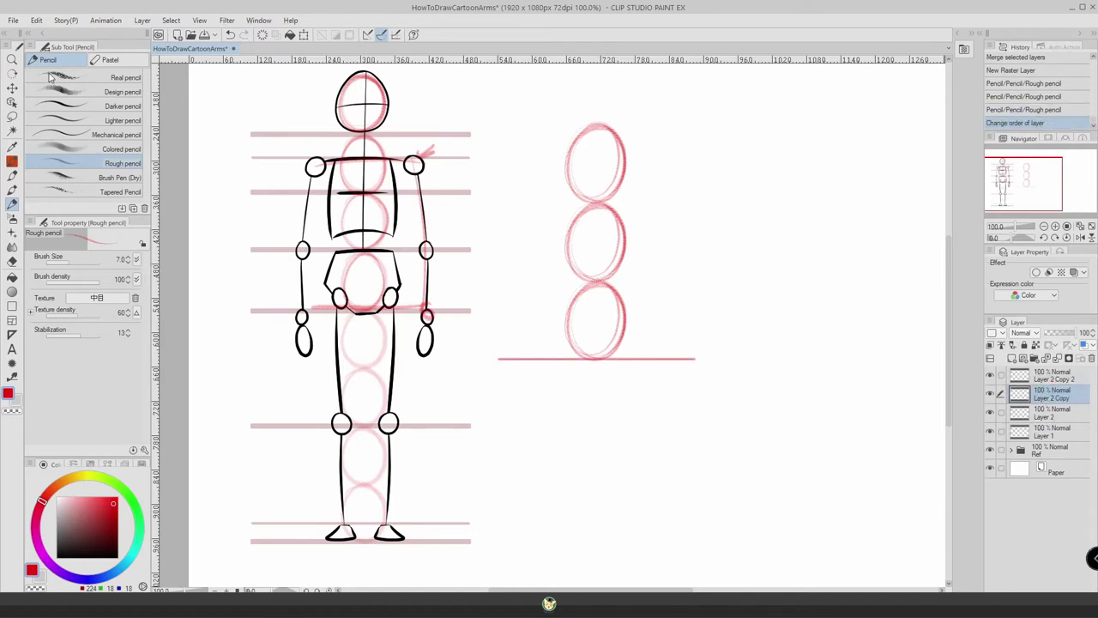
pyautogui.click(12, 88)
pyautogui.moveTo(594, 337); pyautogui.dragTo(593, 259)
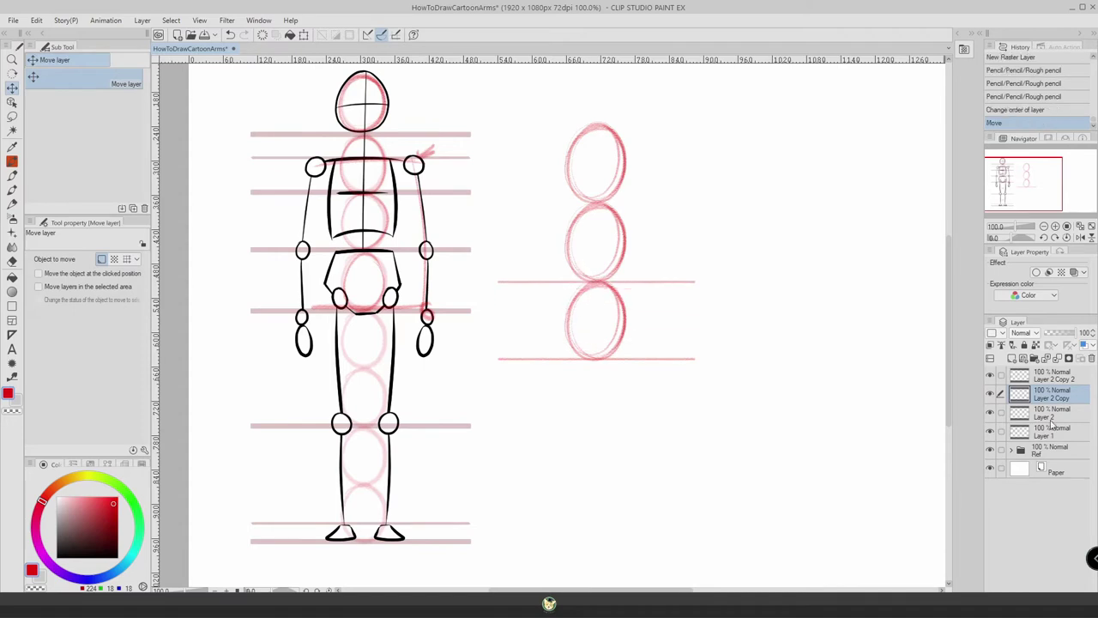
pyautogui.moveTo(1043, 399); pyautogui.dragTo(1043, 388)
pyautogui.moveTo(603, 294); pyautogui.dragTo(602, 215)
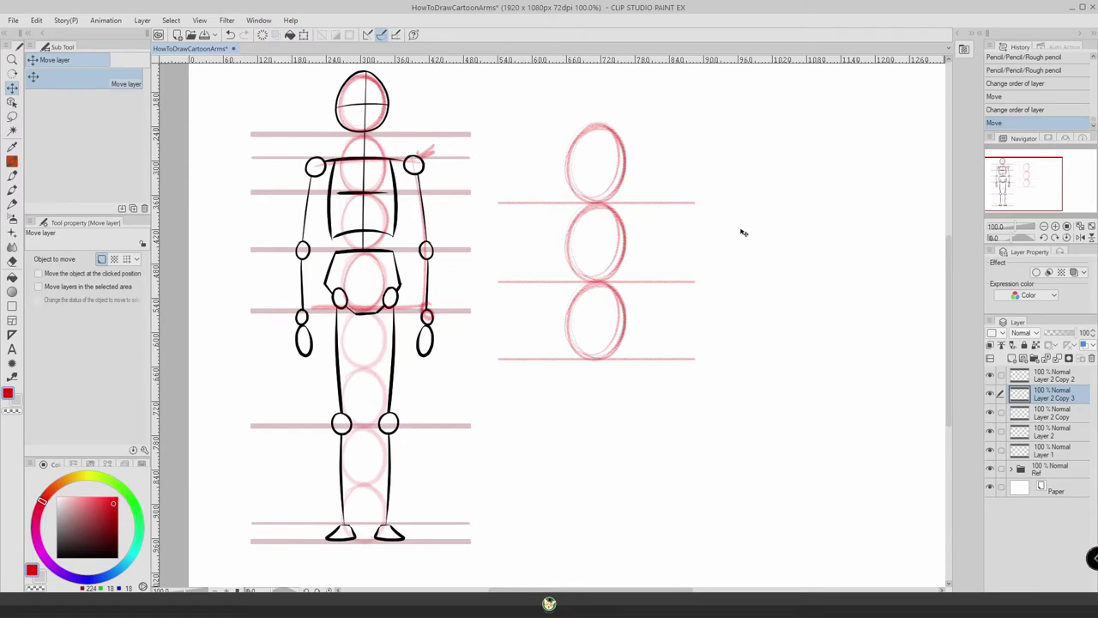
pyautogui.moveTo(1062, 397); pyautogui.dragTo(1061, 393)
pyautogui.moveTo(633, 219); pyautogui.dragTo(639, 176)
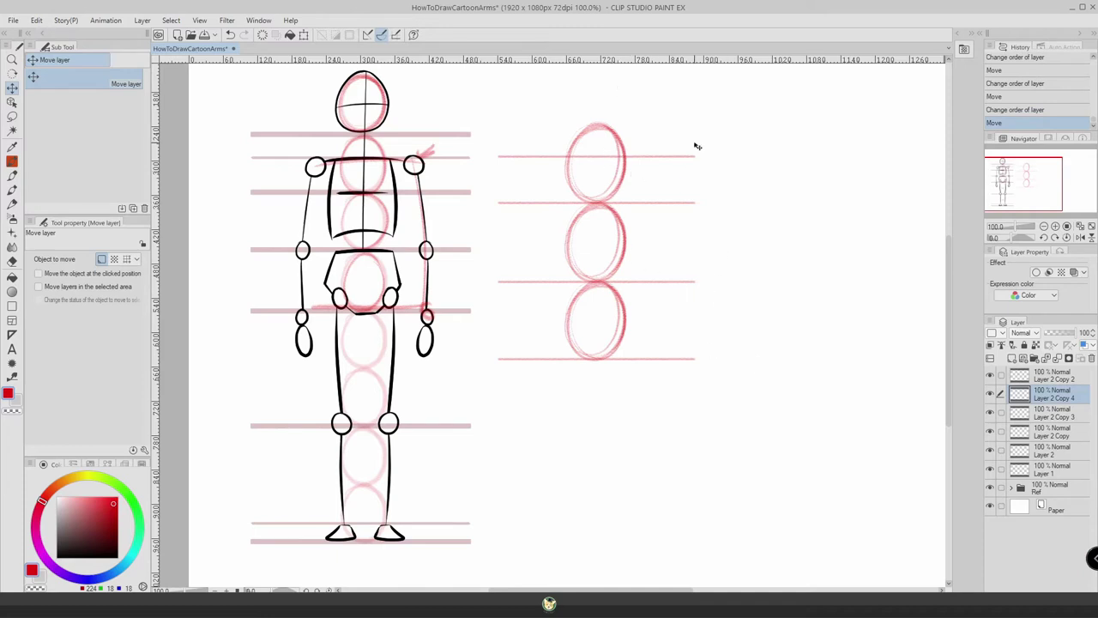
# Merge the oval and guide line layers into one layer and move it slightly up and to the right.
pyautogui.click(1059, 380)
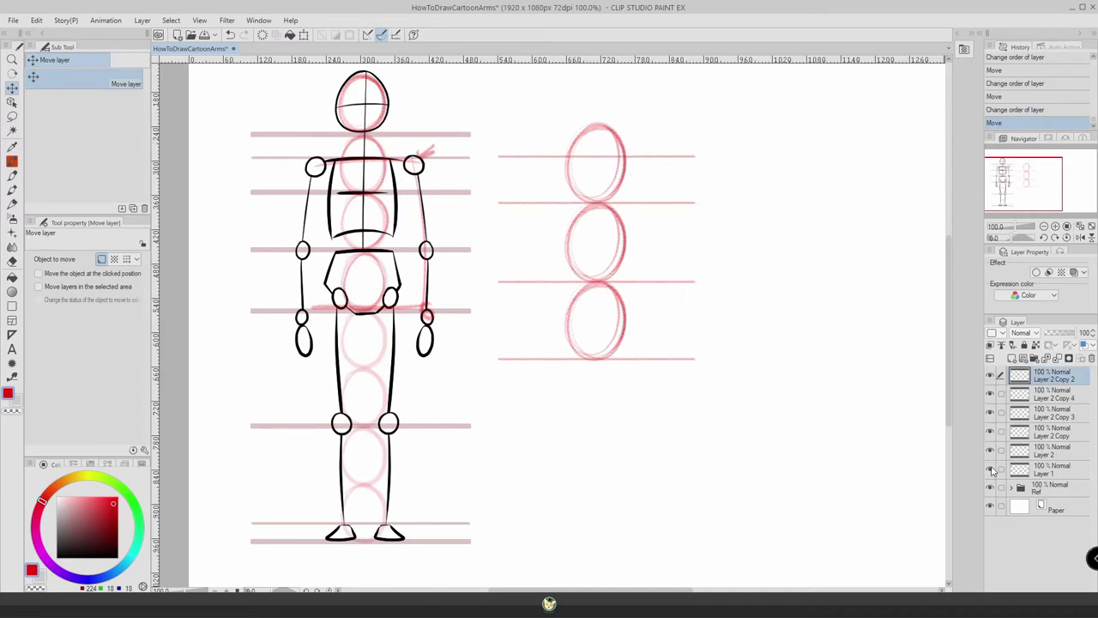
pyautogui.keyDown('shift'); pyautogui.click(1047, 452); pyautogui.keyUp('shift')
pyautogui.rightClick(1055, 452)
pyautogui.click(1017, 392)
pyautogui.moveTo(640, 242); pyautogui.dragTo(692, 218)
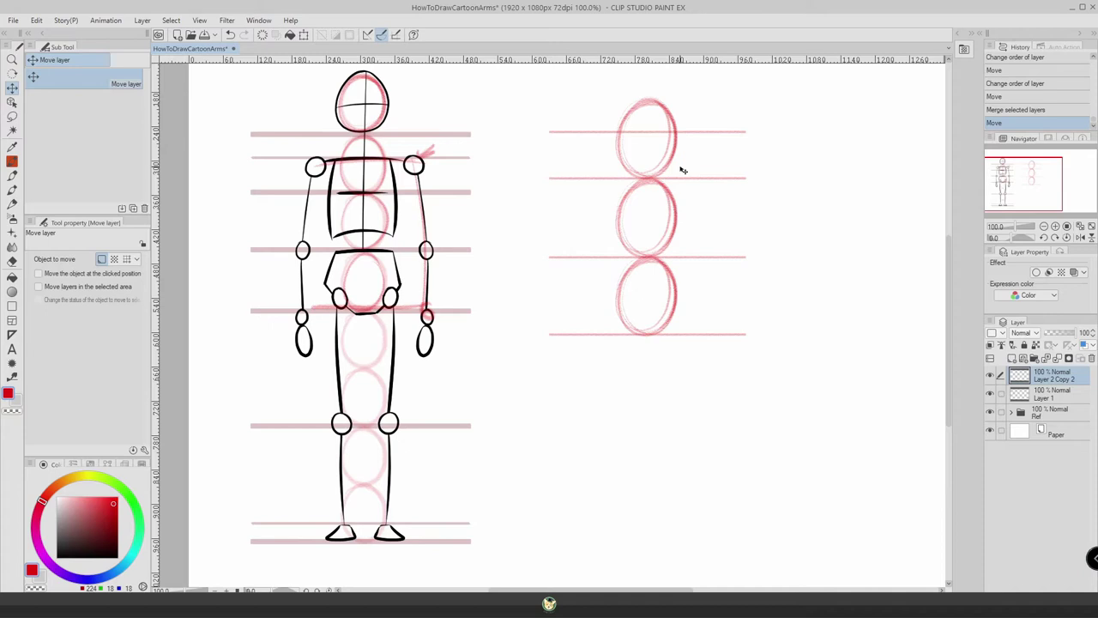
# Set the merged guide layer's opacity to 45% and add a new raster layer above it for drawing with the Rough pencil.
pyautogui.click(1062, 333)
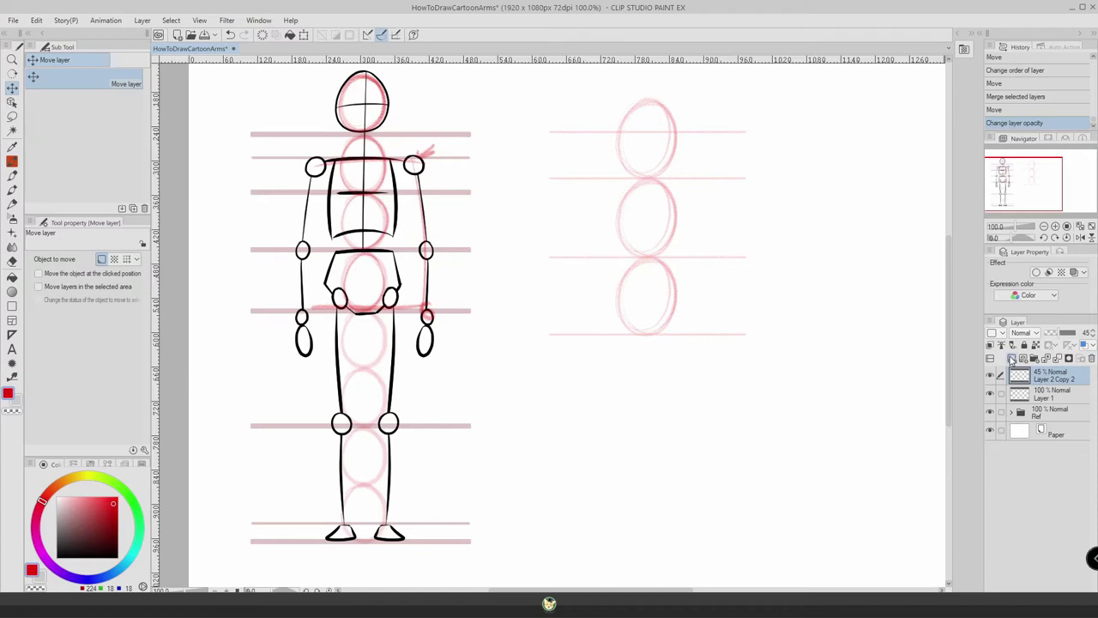
pyautogui.click(1012, 357)
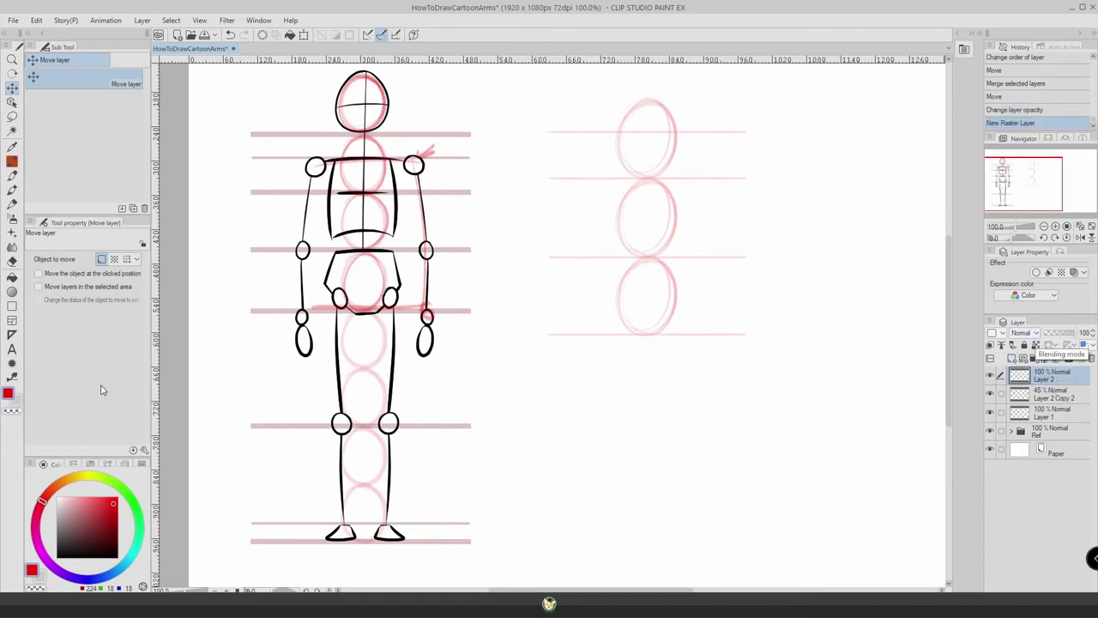
pyautogui.click(12, 204)
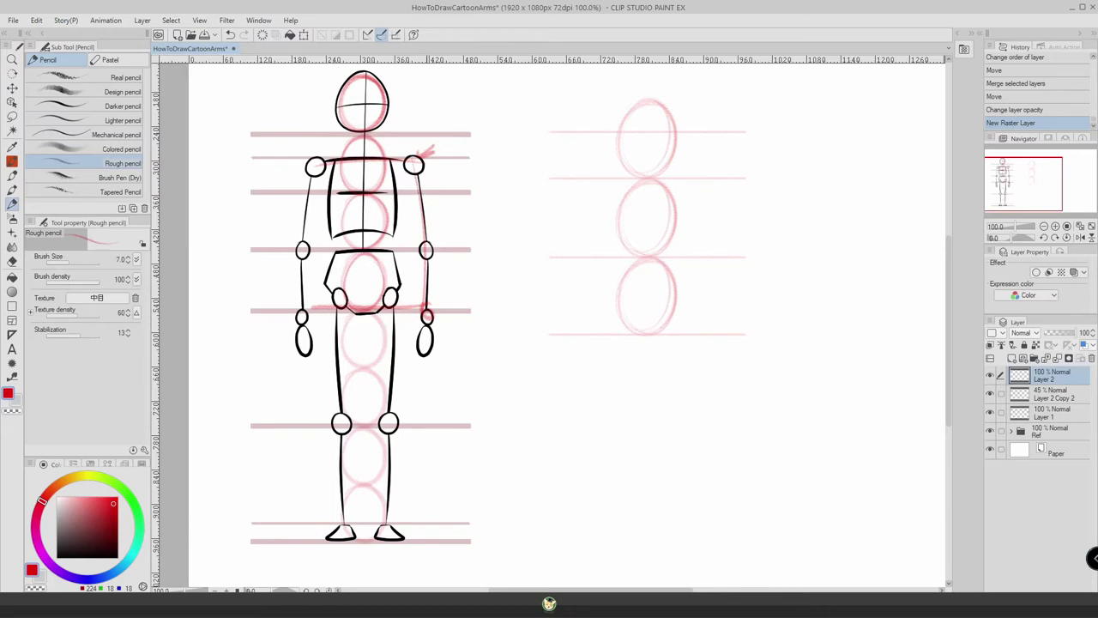
pyautogui.moveTo(426, 257); pyautogui.dragTo(428, 269)
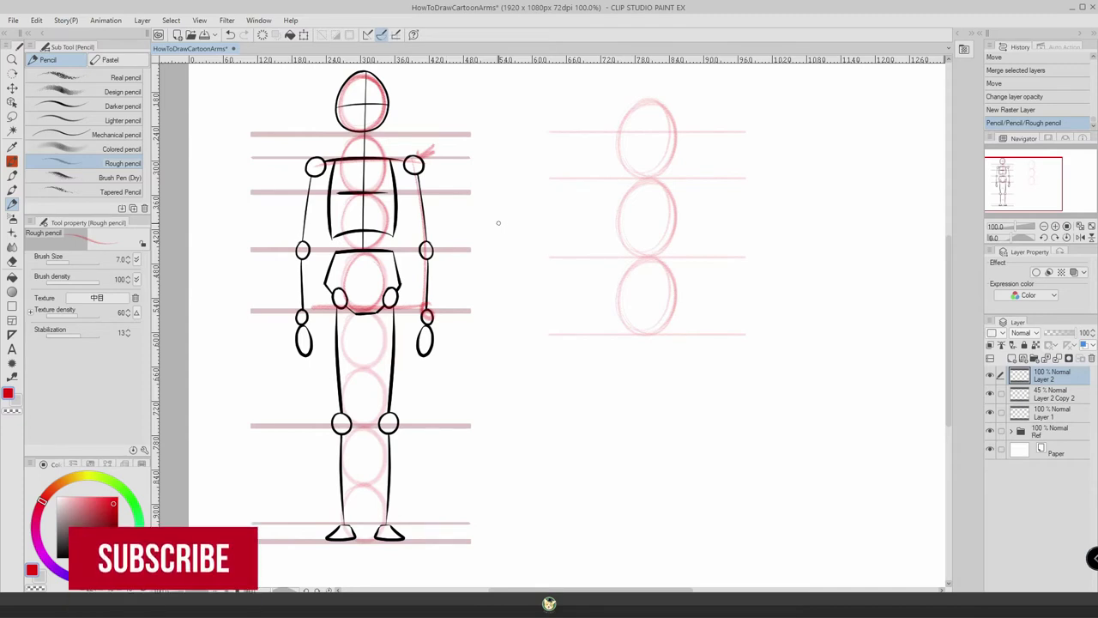
pyautogui.moveTo(651, 132); pyautogui.dragTo(667, 168)
pyautogui.moveTo(645, 129)
pyautogui.mouseDown()
pyautogui.moveTo(666, 140)
pyautogui.moveTo(668, 169)
pyautogui.mouseUp()
pyautogui.hotkey('ctrl', 'z')
pyautogui.hotkey('ctrl', 'z')
pyautogui.hotkey('ctrl', 'z')
pyautogui.hotkey('ctrl', 'z')
# Sketch a shoulder circle between the top two guide lines and a slightly tapered upper arm reaching down to the third line.
pyautogui.moveTo(644, 130)
pyautogui.mouseDown()
pyautogui.moveTo(645, 180)
pyautogui.moveTo(642, 125)
pyautogui.moveTo(623, 165)
pyautogui.moveTo(663, 150)
pyautogui.moveTo(638, 131)
pyautogui.moveTo(636, 181)
pyautogui.moveTo(642, 147)
pyautogui.moveTo(649, 182)
pyautogui.moveTo(633, 168)
pyautogui.moveTo(666, 171)
pyautogui.moveTo(659, 251)
pyautogui.mouseUp()
pyautogui.moveTo(661, 179)
pyautogui.mouseDown()
pyautogui.moveTo(658, 250)
pyautogui.moveTo(633, 253)
pyautogui.moveTo(663, 251)
pyautogui.moveTo(635, 251)
pyautogui.mouseUp()
pyautogui.moveTo(630, 185); pyautogui.dragTo(632, 251)
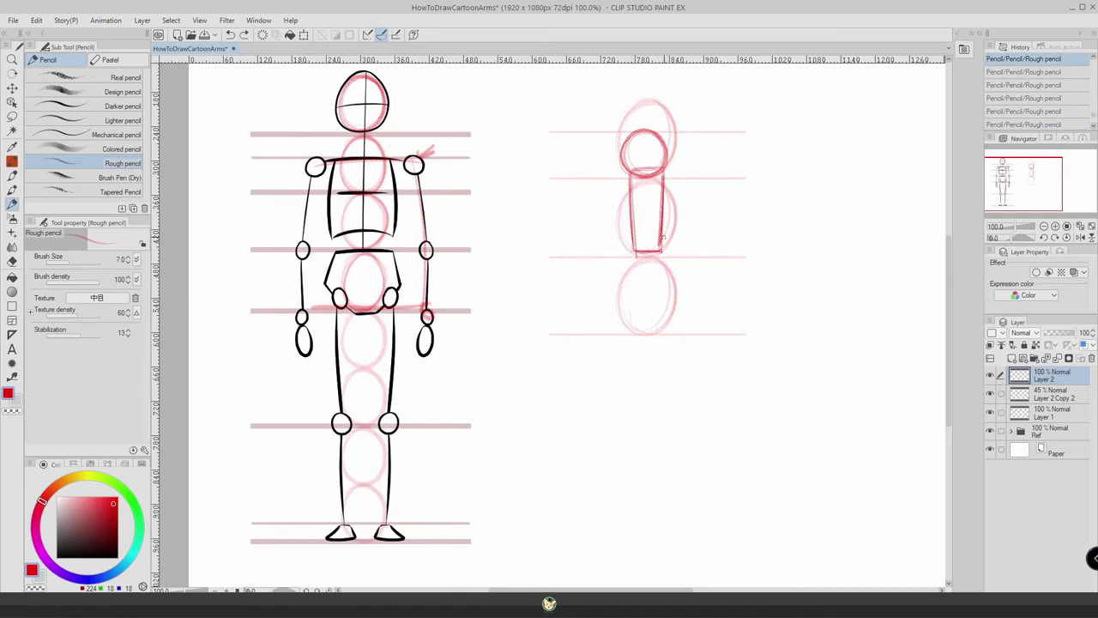
pyautogui.moveTo(662, 185)
pyautogui.mouseDown()
pyautogui.moveTo(659, 256)
pyautogui.moveTo(632, 249)
pyautogui.mouseUp()
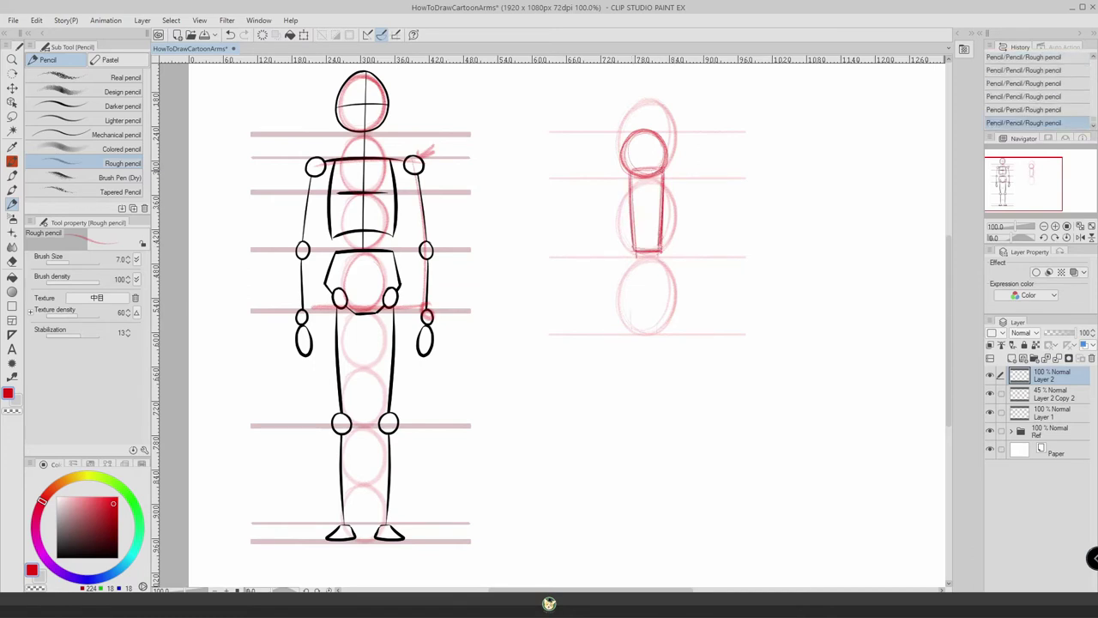
# Add an elbow circle and a forearm tapering to the lowest guide line, and strengthen the outlines of the shoulder and arm.
pyautogui.moveTo(643, 143); pyautogui.dragTo(637, 138)
pyautogui.moveTo(645, 266); pyautogui.dragTo(655, 254)
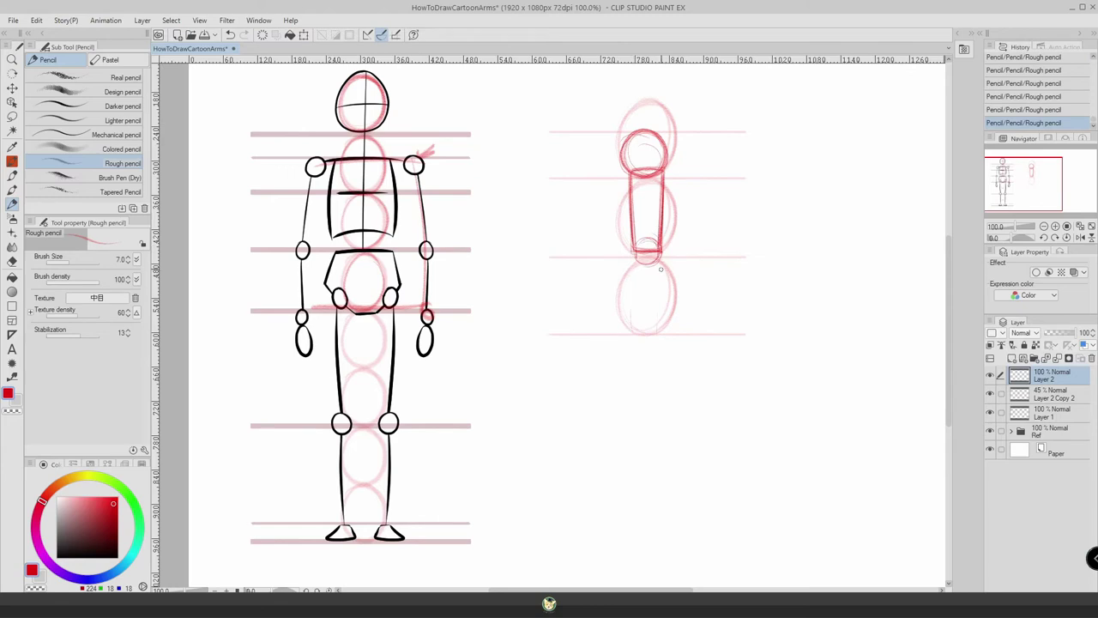
pyautogui.moveTo(635, 268)
pyautogui.mouseDown()
pyautogui.moveTo(637, 323)
pyautogui.moveTo(657, 333)
pyautogui.mouseUp()
pyautogui.moveTo(635, 242)
pyautogui.mouseDown()
pyautogui.moveTo(656, 240)
pyautogui.moveTo(663, 307)
pyautogui.mouseUp()
pyautogui.moveTo(662, 270); pyautogui.dragTo(658, 338)
pyautogui.moveTo(661, 251); pyautogui.dragTo(657, 337)
pyautogui.moveTo(663, 292); pyautogui.dragTo(656, 333)
pyautogui.moveTo(632, 241); pyautogui.dragTo(639, 331)
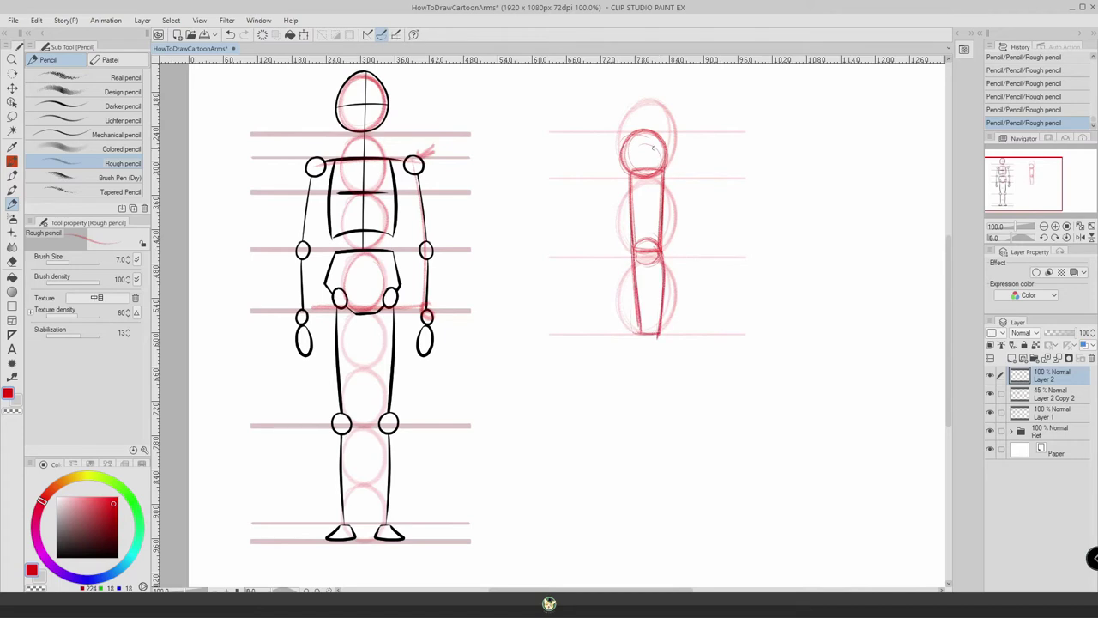
pyautogui.moveTo(631, 129)
pyautogui.mouseDown()
pyautogui.moveTo(623, 136)
pyautogui.moveTo(634, 132)
pyautogui.moveTo(664, 163)
pyautogui.moveTo(654, 172)
pyautogui.moveTo(664, 286)
pyautogui.mouseUp()
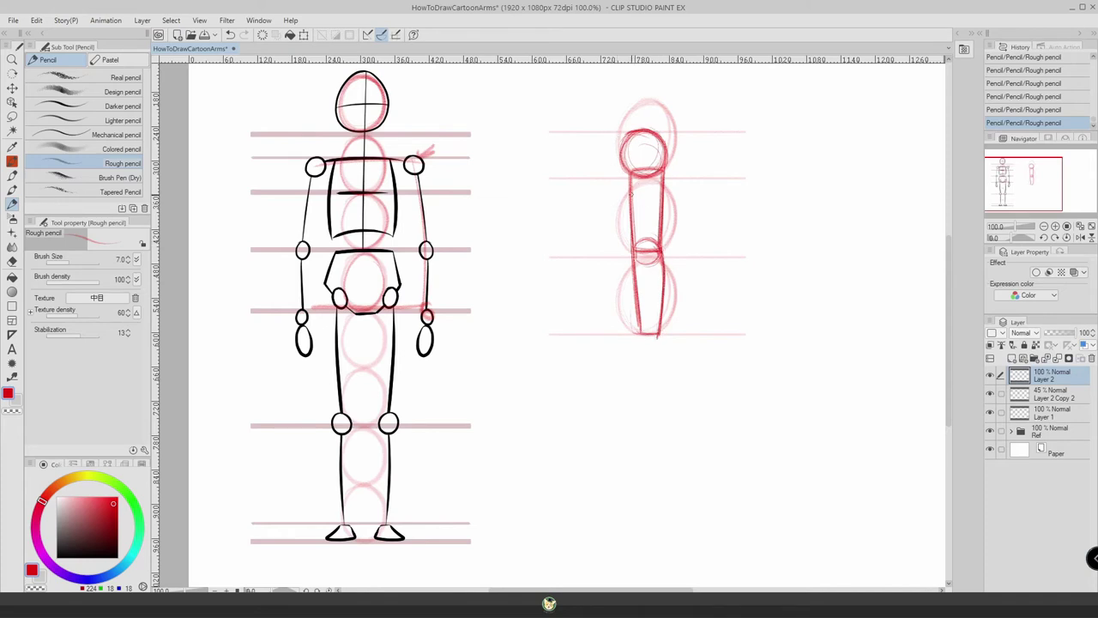
pyautogui.moveTo(630, 175); pyautogui.dragTo(640, 331)
pyautogui.moveTo(555, 329)
pyautogui.mouseDown()
pyautogui.moveTo(584, 334)
pyautogui.moveTo(573, 396)
pyautogui.mouseUp()
pyautogui.moveTo(554, 329); pyautogui.dragTo(556, 398)
pyautogui.moveTo(555, 398); pyautogui.dragTo(570, 396)
pyautogui.moveTo(574, 400)
pyautogui.mouseDown()
pyautogui.moveTo(566, 480)
pyautogui.moveTo(550, 423)
pyautogui.moveTo(548, 486)
pyautogui.mouseUp()
pyautogui.moveTo(567, 483); pyautogui.dragTo(546, 486)
pyautogui.hotkey('ctrl', 'z')
pyautogui.hotkey('ctrl', 'z')
pyautogui.hotkey('ctrl', 'z')
pyautogui.hotkey('ctrl', 'z')
pyautogui.hotkey('ctrl', 'z')
pyautogui.hotkey('ctrl', 'z')
pyautogui.hotkey('ctrl', 'z')
pyautogui.hotkey('ctrl', 'z')
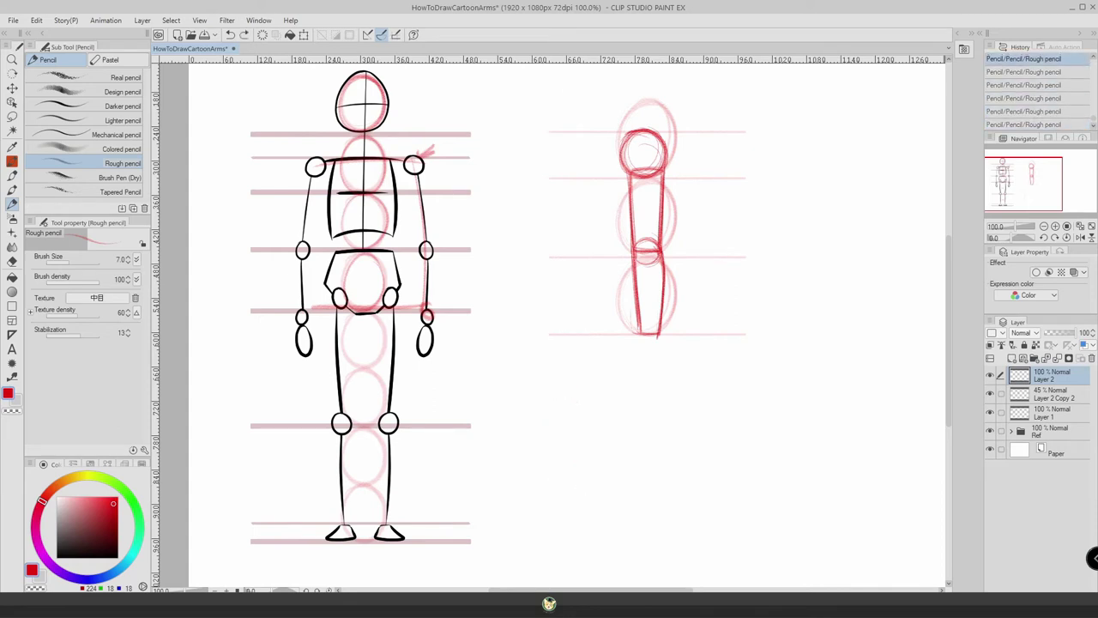
# Touch up the shoulder circle, and duplicate the arm and guide layers with the copy placed to the right of the original.
pyautogui.moveTo(649, 132); pyautogui.dragTo(664, 152)
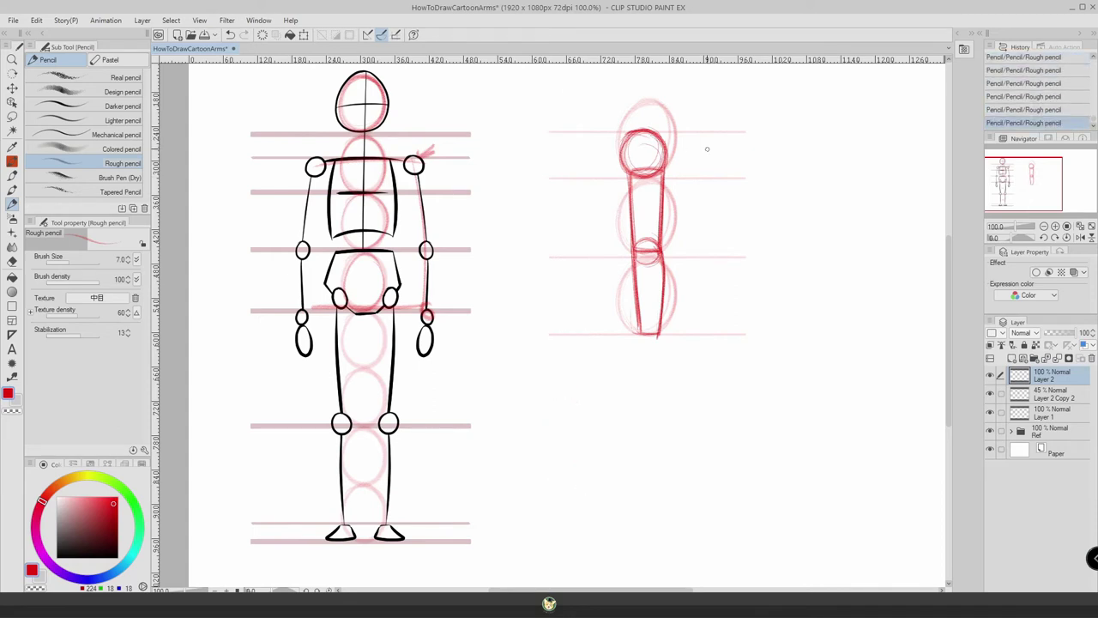
pyautogui.keyDown('ctrl'); pyautogui.click(1037, 398); pyautogui.keyUp('ctrl')
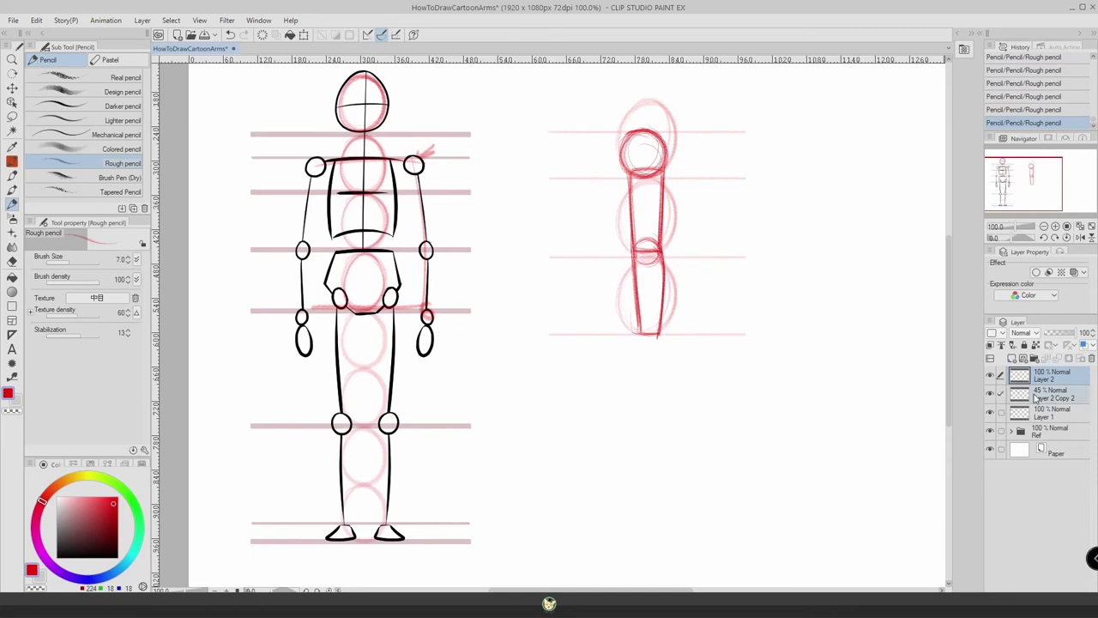
pyautogui.hotkey('ctrl', '-')
pyautogui.moveTo(1044, 374); pyautogui.dragTo(1047, 372)
pyautogui.click(12, 88)
pyautogui.moveTo(684, 259); pyautogui.dragTo(816, 260)
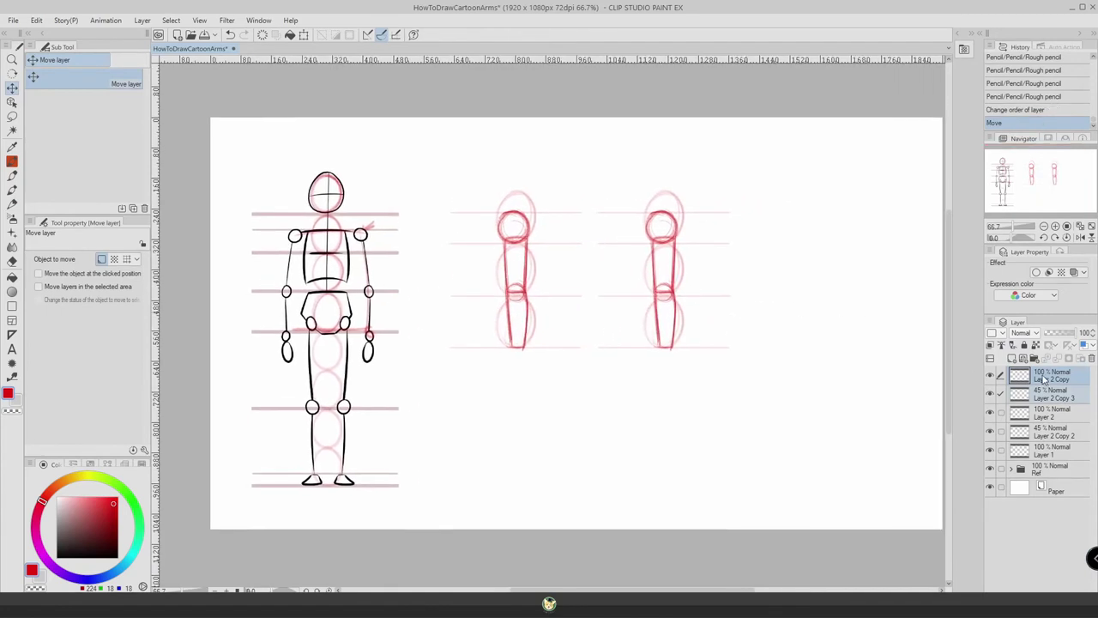
# Lower the copied arm sketch layer's opacity to 45%.
pyautogui.click(1047, 378)
pyautogui.click(1064, 335)
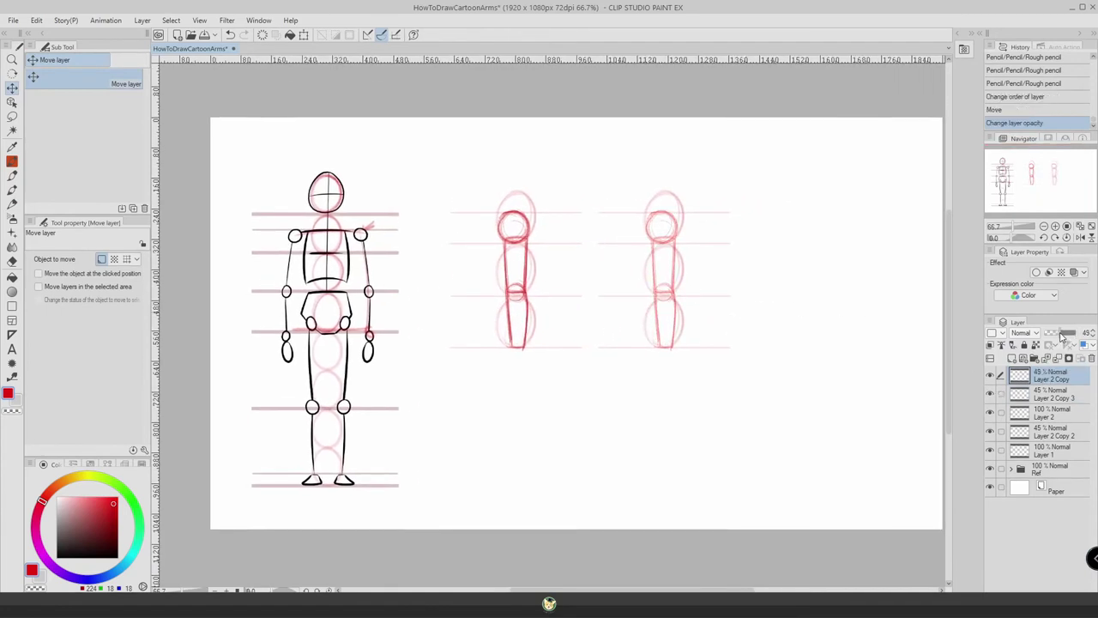
pyautogui.doubleClick(1093, 331)
# Merge the copied arm sketch with its guide layer and move the merged copy slightly farther right.
pyautogui.keyDown('ctrl'); pyautogui.click(1051, 411); pyautogui.keyUp('ctrl')
pyautogui.rightClick(1048, 410)
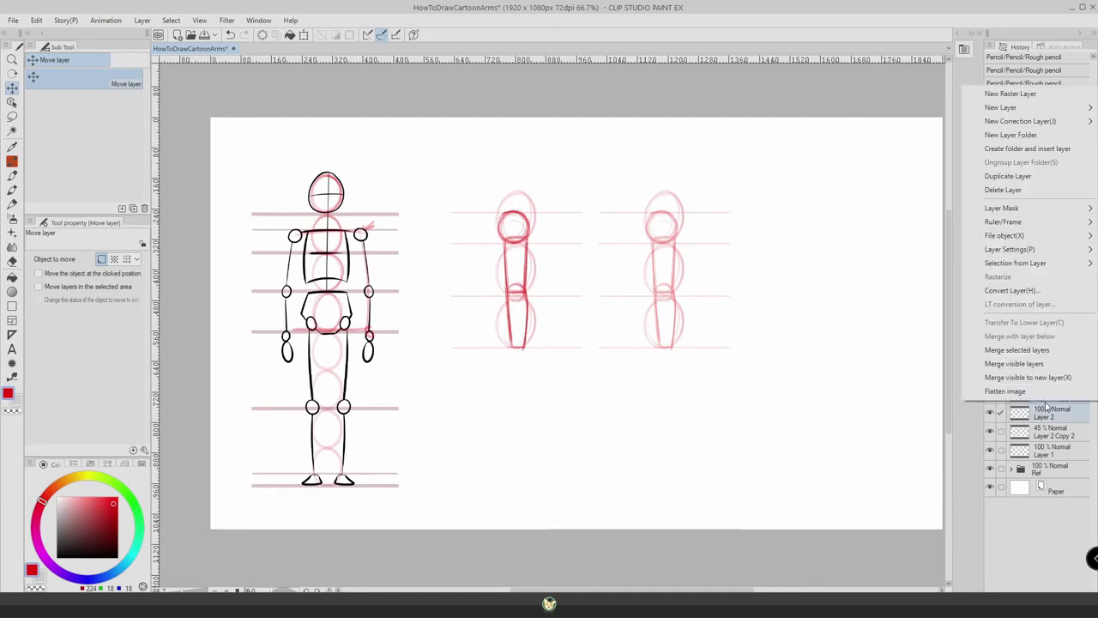
pyautogui.click(1032, 352)
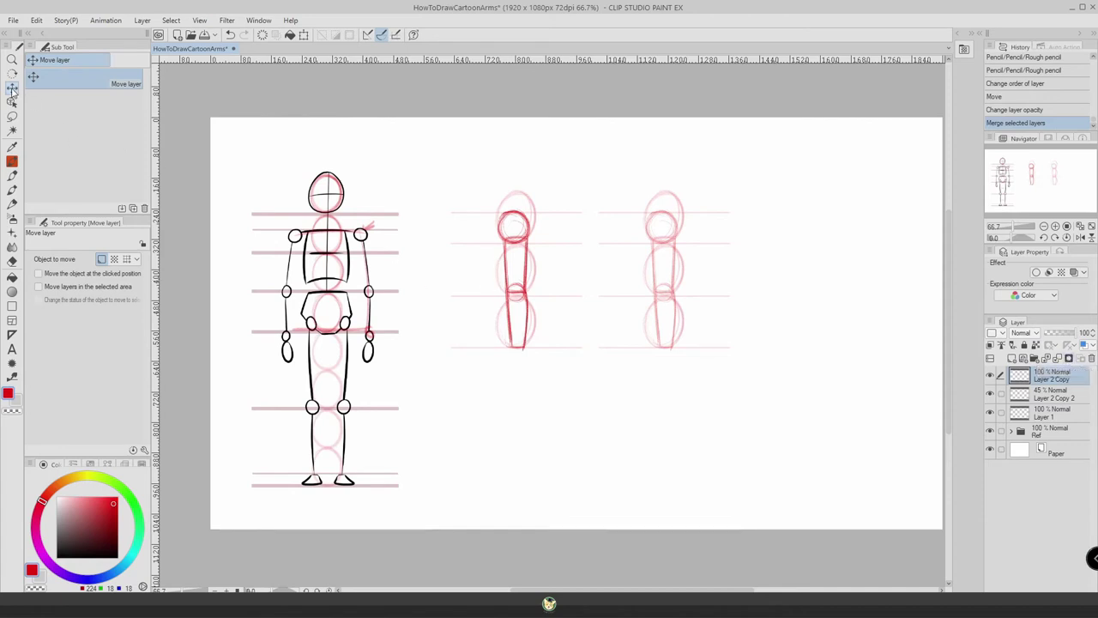
pyautogui.moveTo(661, 274); pyautogui.dragTo(670, 274)
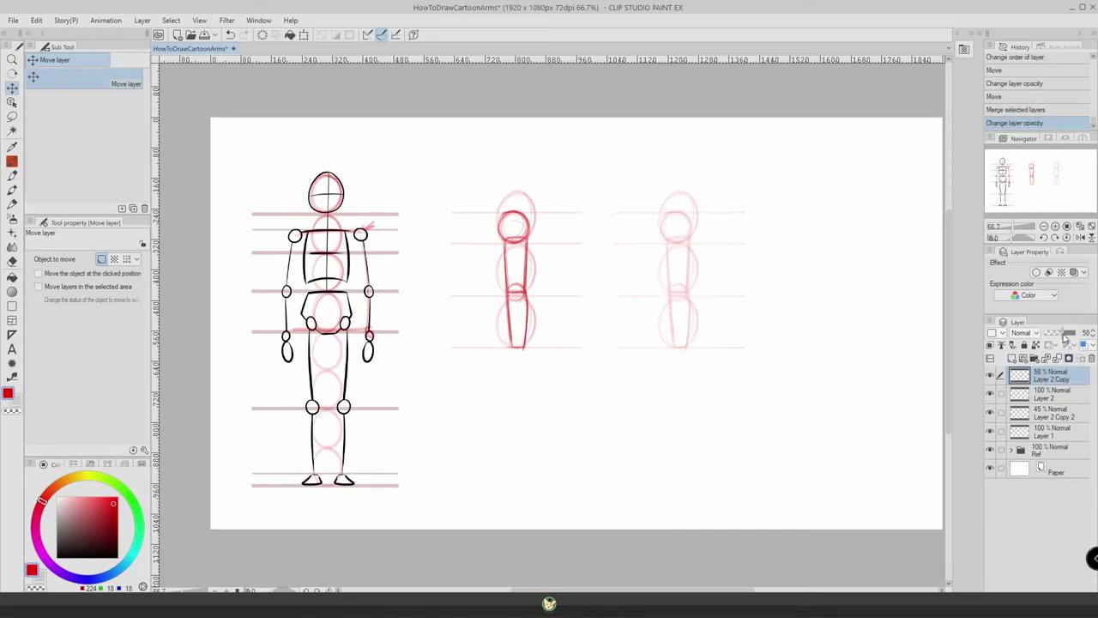
# Prepare a new raster layer for sketching with the Rough pencil in very dark red (RGB 49, 0, 0).
pyautogui.click(1056, 359)
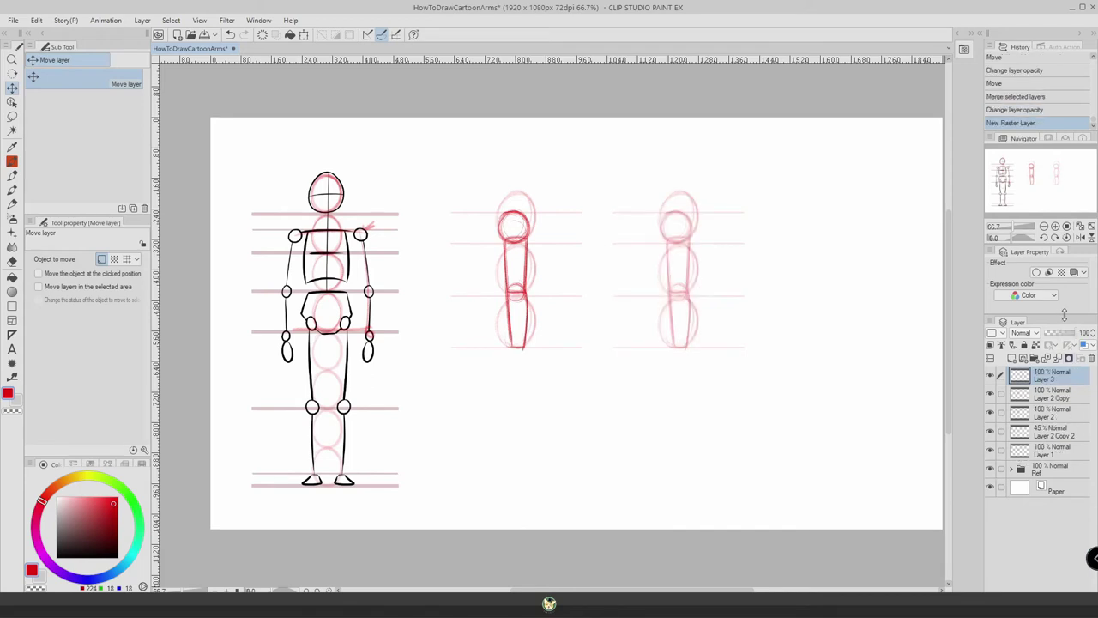
pyautogui.click(114, 539)
pyautogui.hotkey('ctrl', '+')
pyautogui.hotkey('ctrl', '+')
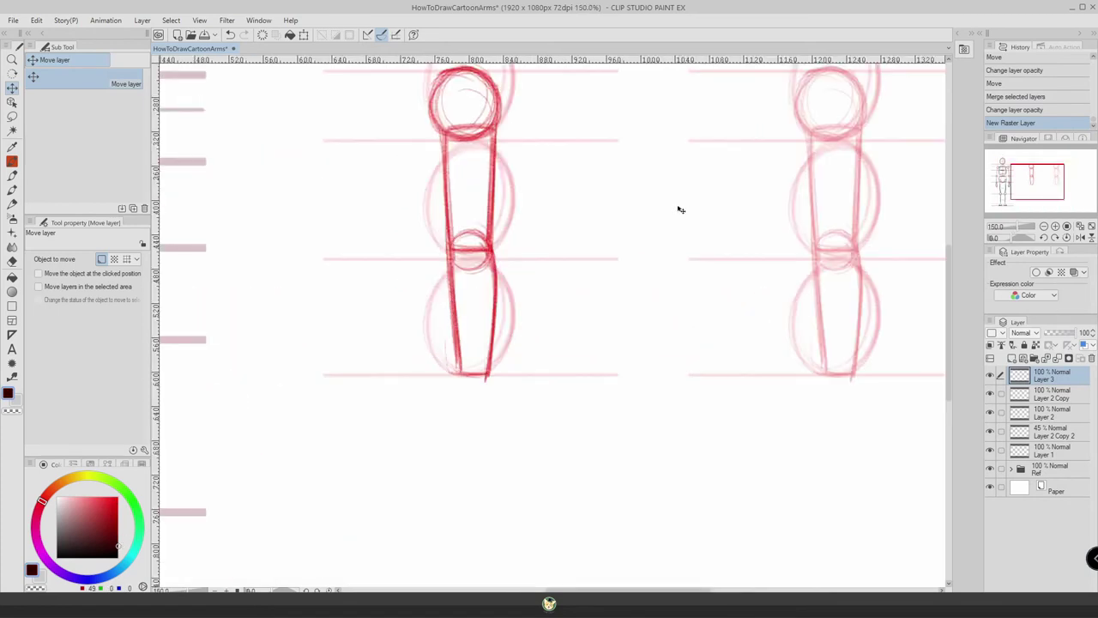
pyautogui.moveTo(722, 249); pyautogui.dragTo(458, 353)
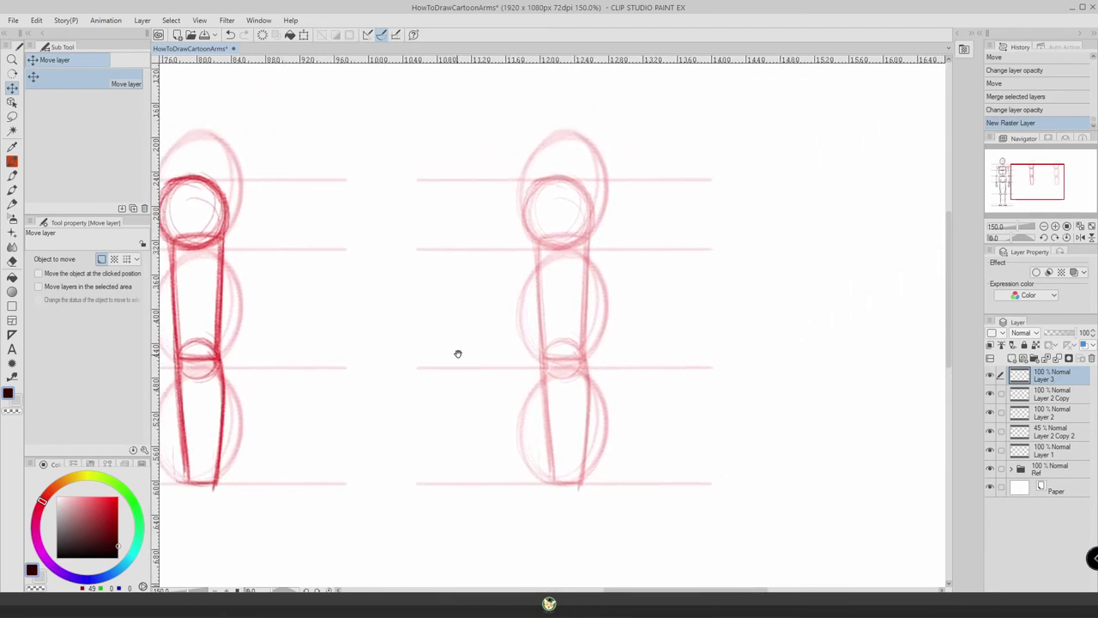
pyautogui.click(12, 204)
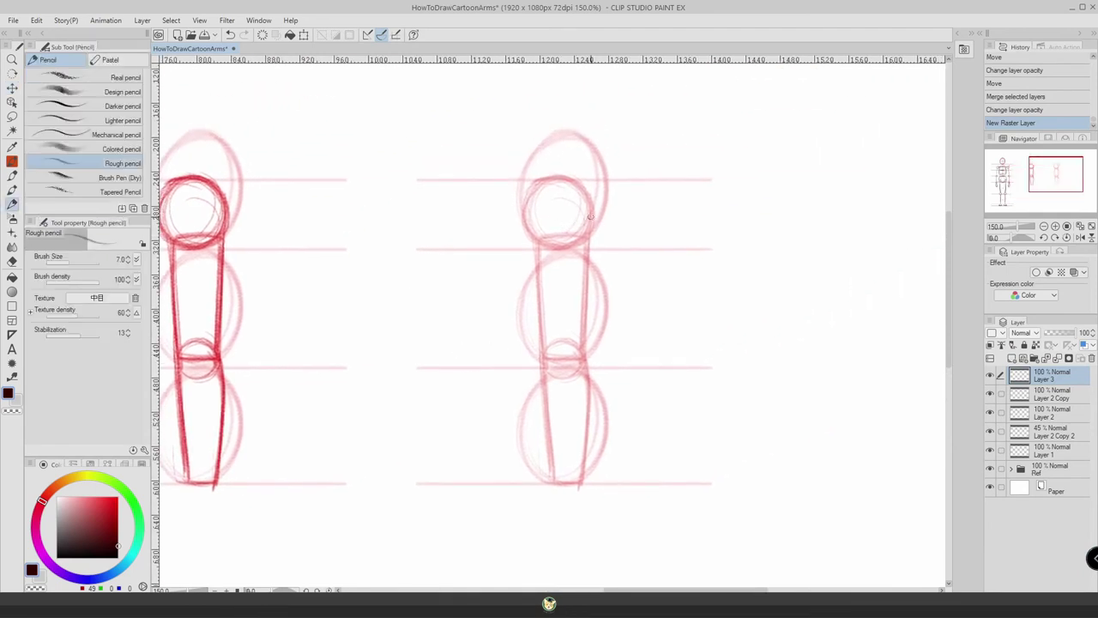
# Sketch a rounded shoulder contour over the top and outer side of the copied arm's shoulder circle.
pyautogui.moveTo(590, 217)
pyautogui.mouseDown()
pyautogui.moveTo(523, 211)
pyautogui.moveTo(590, 217)
pyautogui.moveTo(520, 183)
pyautogui.mouseUp()
pyautogui.hotkey('ctrl', 'z')
pyautogui.hotkey('ctrl', 'z')
pyautogui.hotkey('ctrl', 'z')
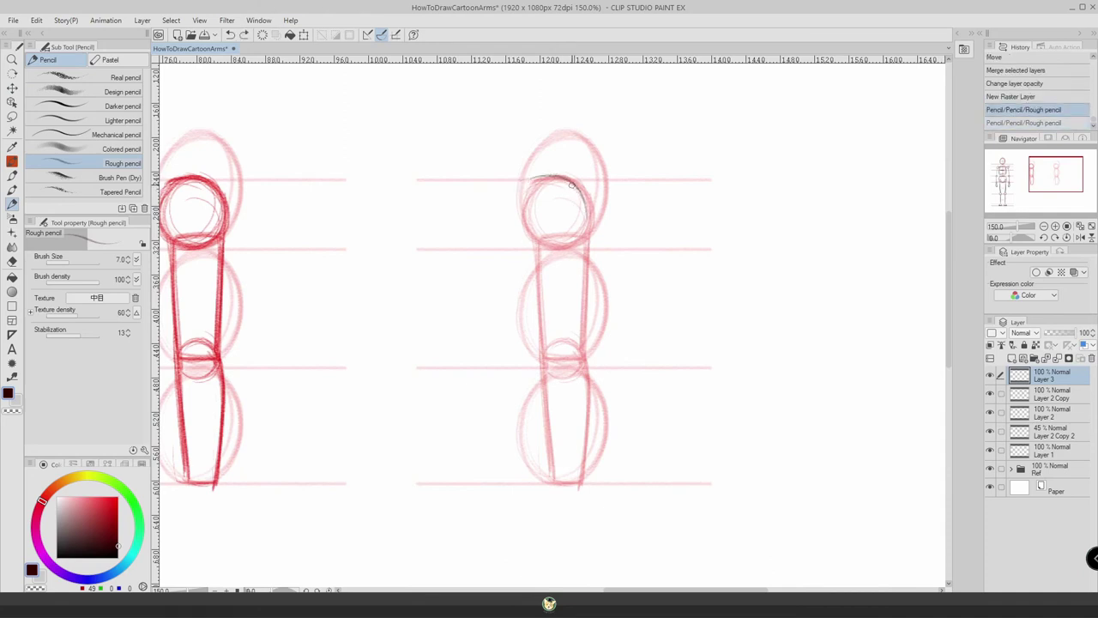
pyautogui.moveTo(583, 199)
pyautogui.mouseDown()
pyautogui.moveTo(529, 178)
pyautogui.moveTo(588, 205)
pyautogui.moveTo(591, 240)
pyautogui.mouseUp()
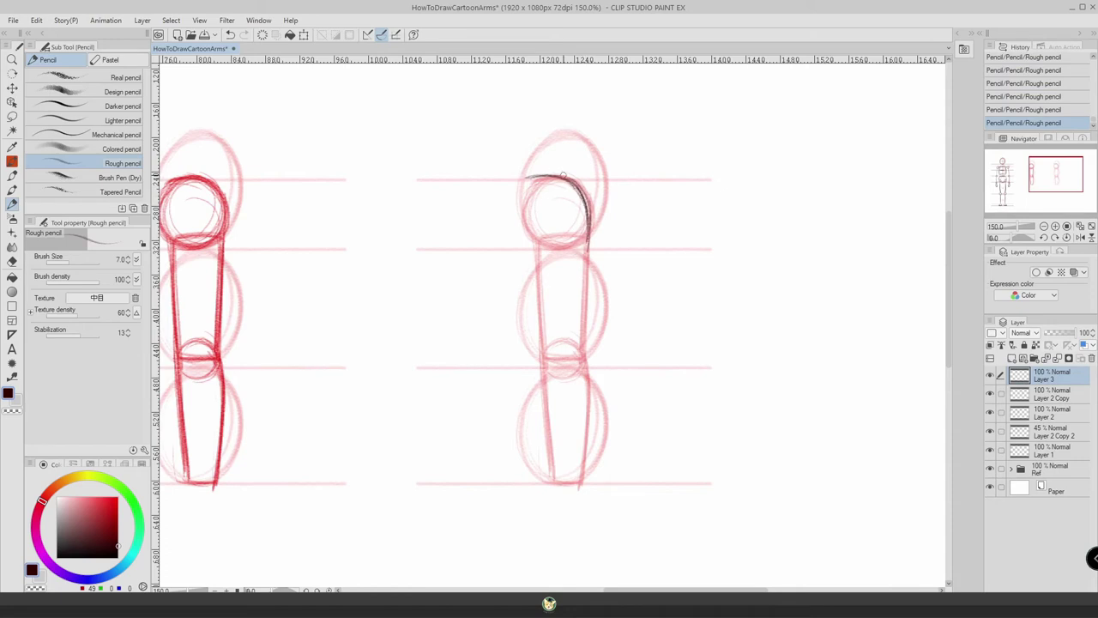
pyautogui.moveTo(560, 176); pyautogui.dragTo(528, 178)
# Trace the arm's outer contour from shoulder to wrist, and draw the armpit crease with the inner upper-arm line.
pyautogui.moveTo(590, 227); pyautogui.dragTo(582, 336)
pyautogui.moveTo(535, 177)
pyautogui.mouseDown()
pyautogui.moveTo(588, 206)
pyautogui.moveTo(580, 326)
pyautogui.mouseUp()
pyautogui.moveTo(585, 279); pyautogui.dragTo(580, 438)
pyautogui.moveTo(589, 385); pyautogui.dragTo(576, 484)
pyautogui.moveTo(590, 408); pyautogui.dragTo(578, 483)
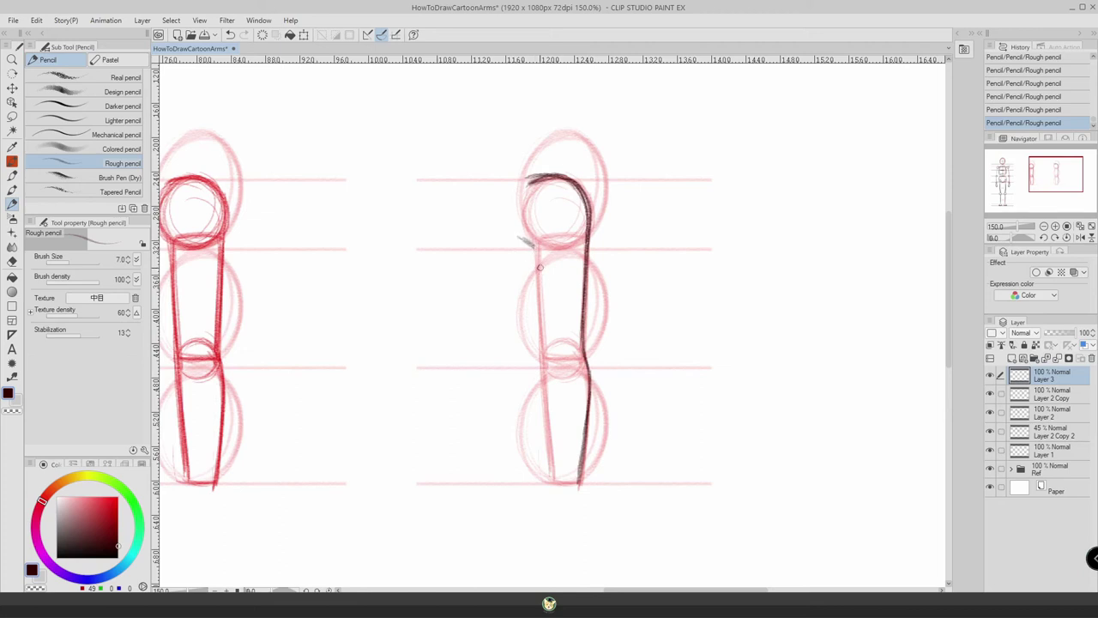
pyautogui.moveTo(530, 244); pyautogui.dragTo(542, 354)
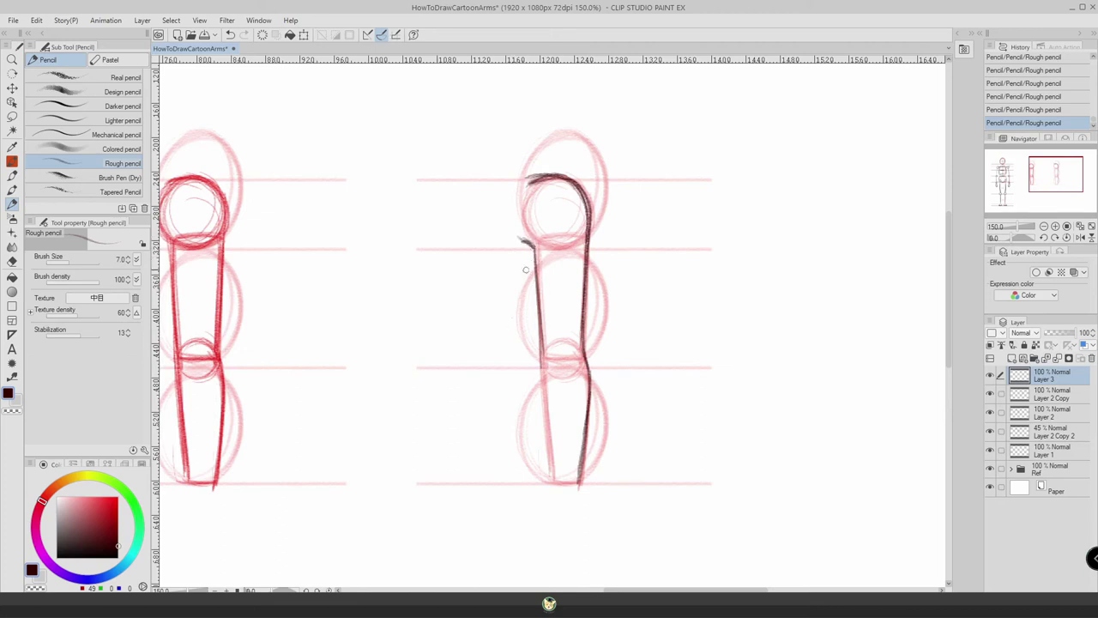
pyautogui.moveTo(533, 259); pyautogui.dragTo(508, 345)
pyautogui.hotkey('ctrl', 'z')
pyautogui.hotkey('ctrl', 'z')
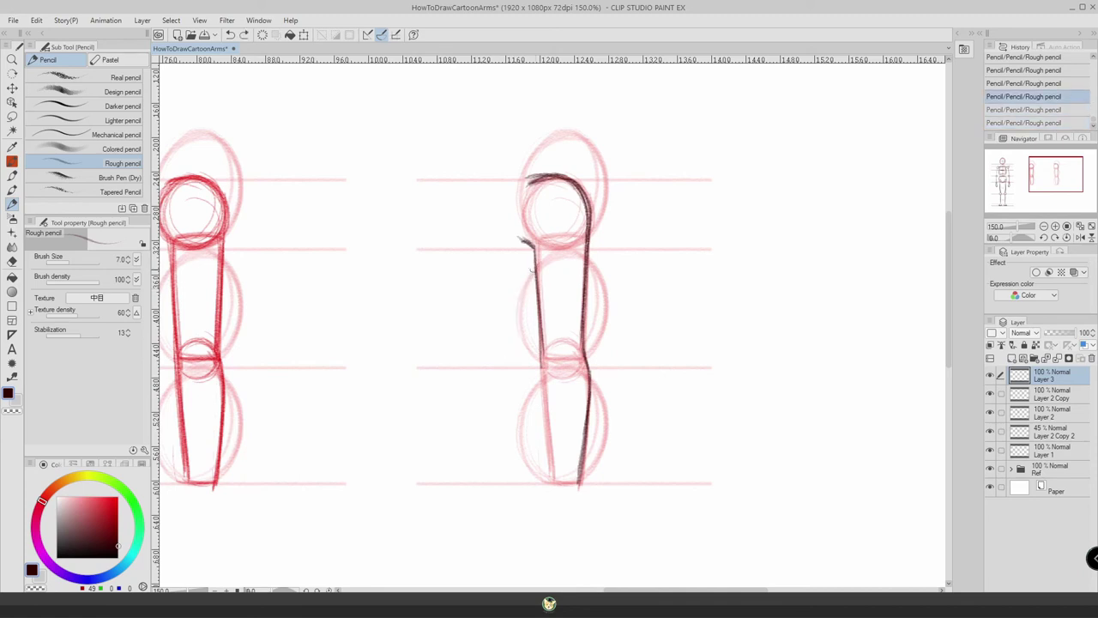
# Extend the inner arm line down to the lowest guide line, close off the wrist and touch up the shoulder's end.
pyautogui.moveTo(534, 258); pyautogui.dragTo(517, 345)
pyautogui.moveTo(537, 176)
pyautogui.mouseDown()
pyautogui.moveTo(496, 175)
pyautogui.moveTo(526, 178)
pyautogui.moveTo(524, 188)
pyautogui.mouseUp()
pyautogui.hotkey('ctrl', 'z')
pyautogui.hotkey('ctrl', 'z')
pyautogui.hotkey('ctrl', 'z')
pyautogui.moveTo(534, 248); pyautogui.dragTo(550, 447)
pyautogui.moveTo(540, 327); pyautogui.dragTo(552, 474)
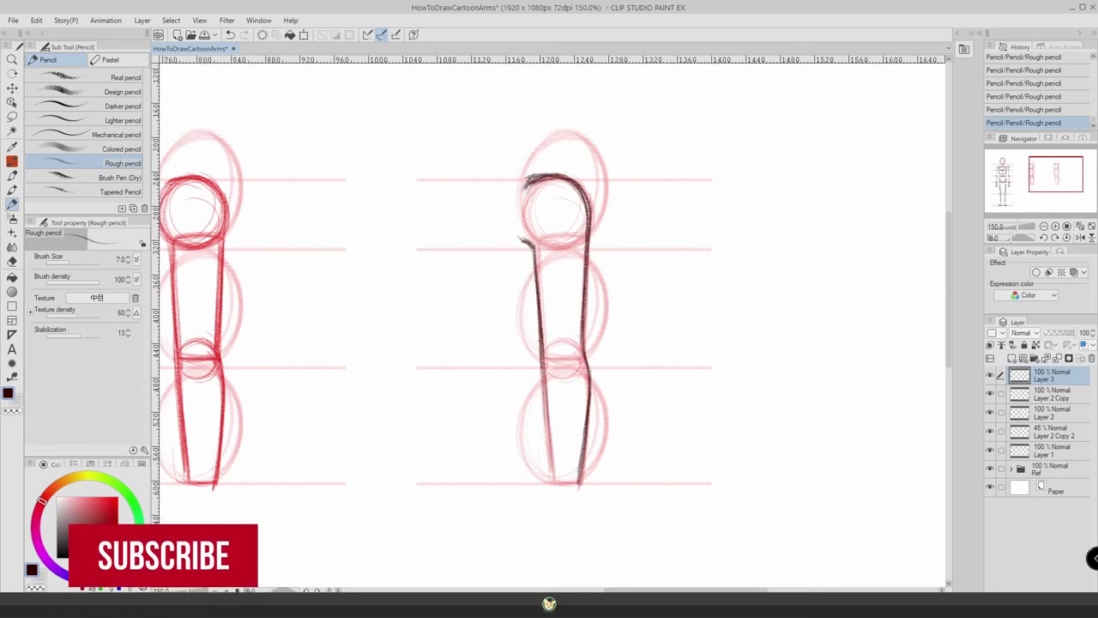
pyautogui.moveTo(540, 343); pyautogui.dragTo(553, 480)
pyautogui.moveTo(549, 407)
pyautogui.mouseDown()
pyautogui.moveTo(550, 485)
pyautogui.moveTo(577, 486)
pyautogui.mouseUp()
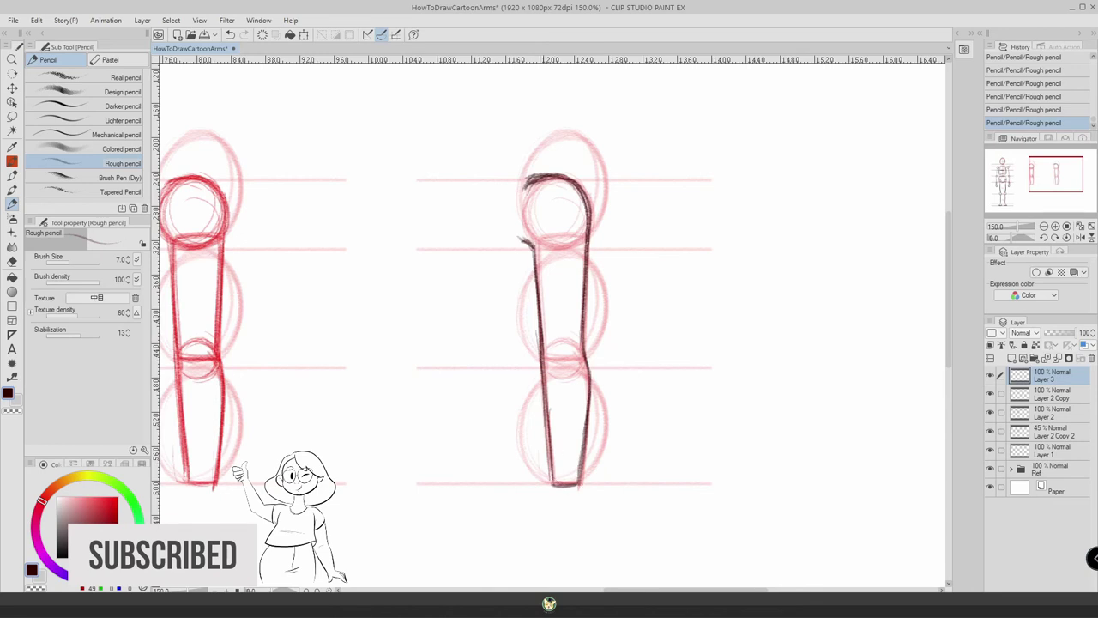
# Add a short elbow crease inside the arm and strengthen the shoulder curve and armpit lines.
pyautogui.moveTo(572, 350); pyautogui.dragTo(544, 351)
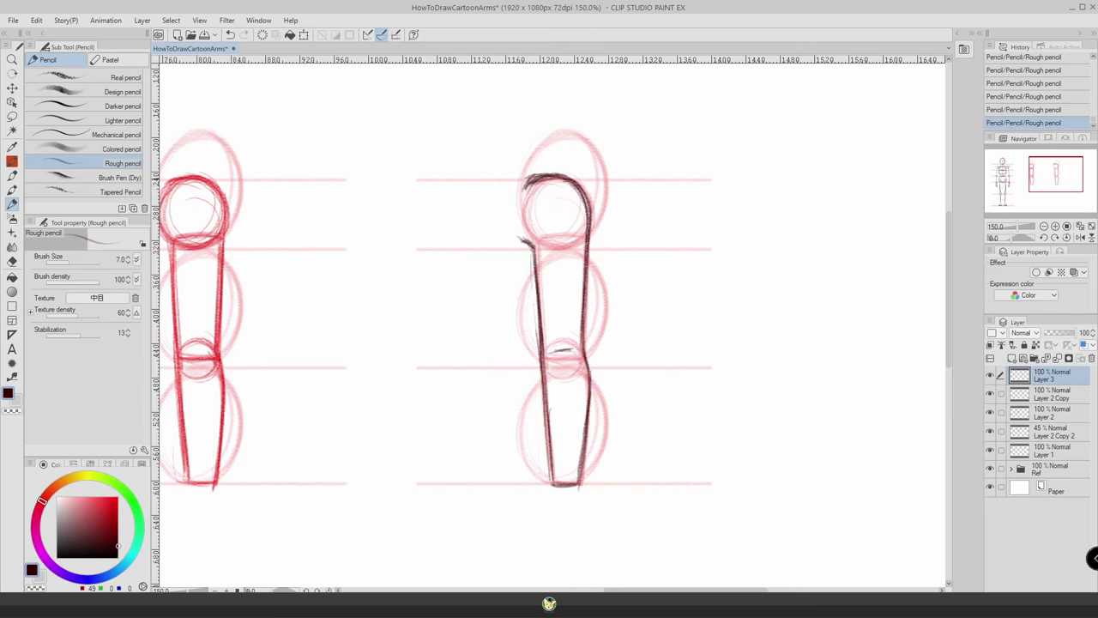
pyautogui.moveTo(530, 179); pyautogui.dragTo(577, 189)
pyautogui.moveTo(526, 252); pyautogui.dragTo(543, 421)
pyautogui.hotkey('ctrl', 'z')
pyautogui.moveTo(514, 250); pyautogui.dragTo(533, 245)
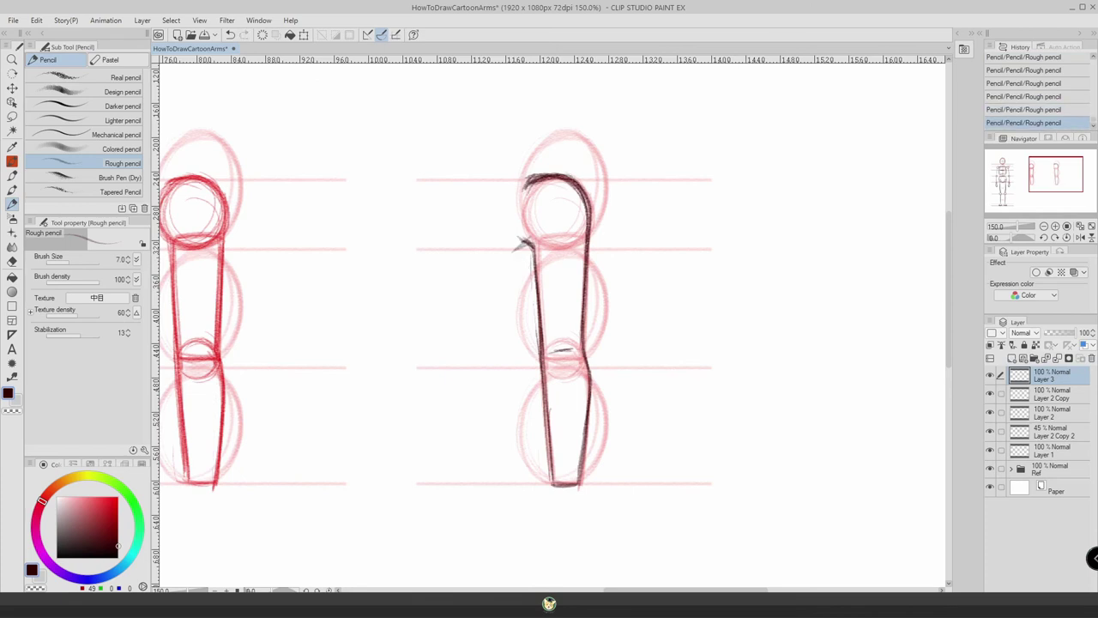
# Duplicate the dark arm outline layer, place the copy to the right and on top of the stack, and set its opacity to 56%.
pyautogui.hotkey('ctrl', '-')
pyautogui.hotkey('ctrl', '-')
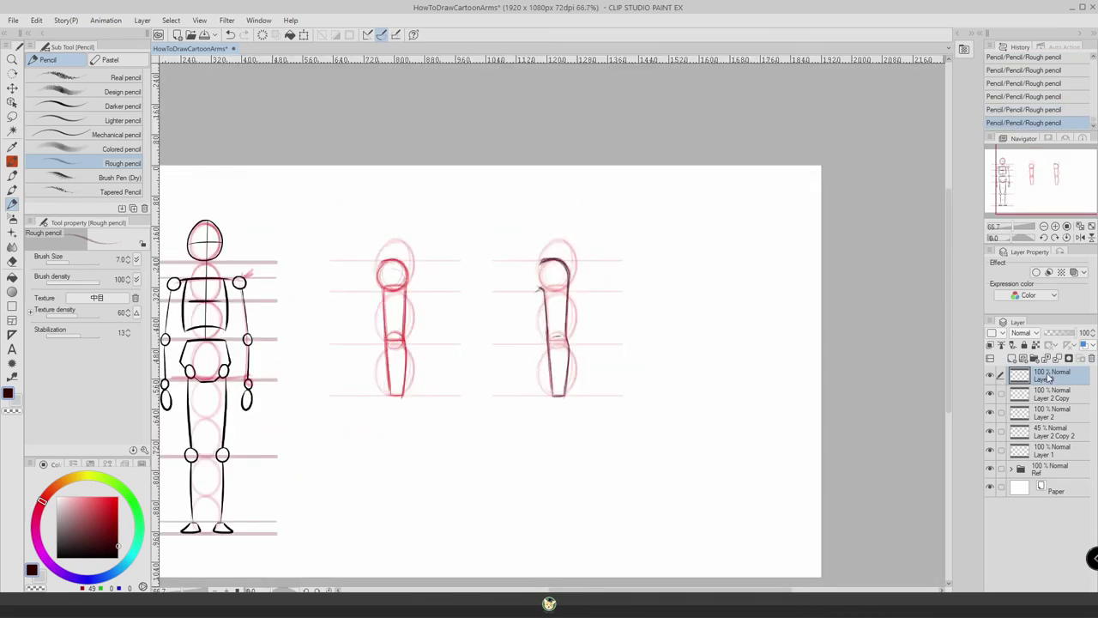
pyautogui.moveTo(1052, 383); pyautogui.dragTo(1056, 392)
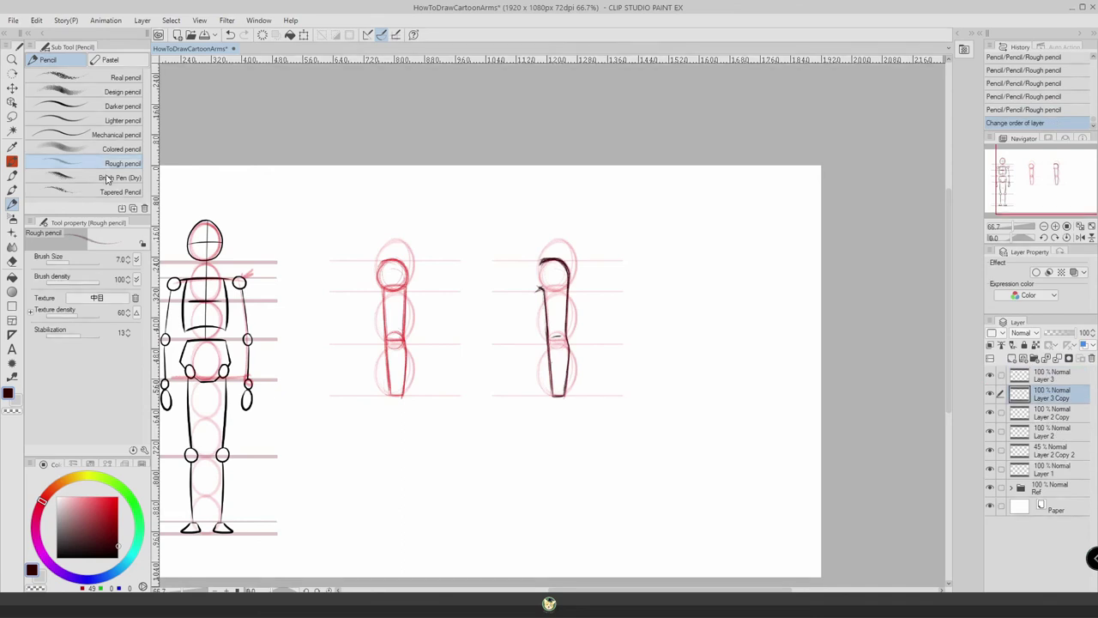
pyautogui.click(12, 88)
pyautogui.moveTo(509, 333); pyautogui.dragTo(684, 334)
pyautogui.moveTo(1045, 398); pyautogui.dragTo(1052, 374)
pyautogui.moveTo(1078, 333); pyautogui.dragTo(1064, 332)
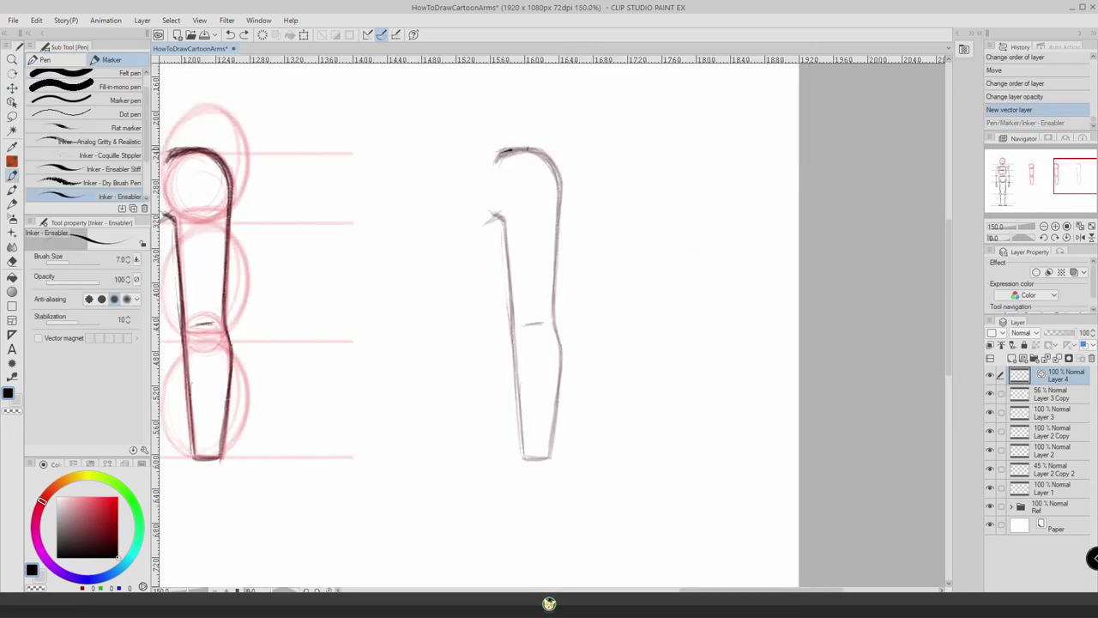
# Ink the shoulder curve and outer upper arm over the faded outline in black with the Inker - Ensabler pen.
pyautogui.moveTo(503, 154)
pyautogui.mouseDown()
pyautogui.moveTo(555, 234)
pyautogui.moveTo(564, 191)
pyautogui.moveTo(554, 313)
pyautogui.mouseUp()
pyautogui.hotkey('ctrl', 'z')
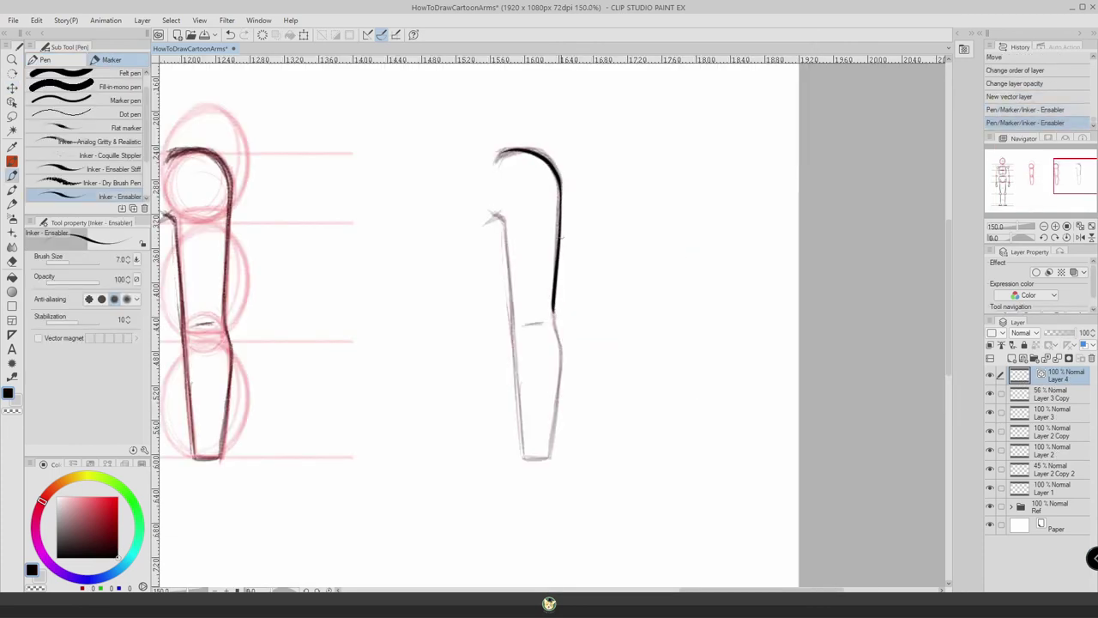
pyautogui.hotkey('ctrl', 'z')
pyautogui.moveTo(560, 196); pyautogui.dragTo(560, 391)
pyautogui.hotkey('ctrl', 'z')
# Ink the outer forearm with a slight bulge below the elbow, ending at the wrist.
pyautogui.moveTo(555, 290)
pyautogui.mouseDown()
pyautogui.moveTo(563, 374)
pyautogui.moveTo(558, 474)
pyautogui.mouseUp()
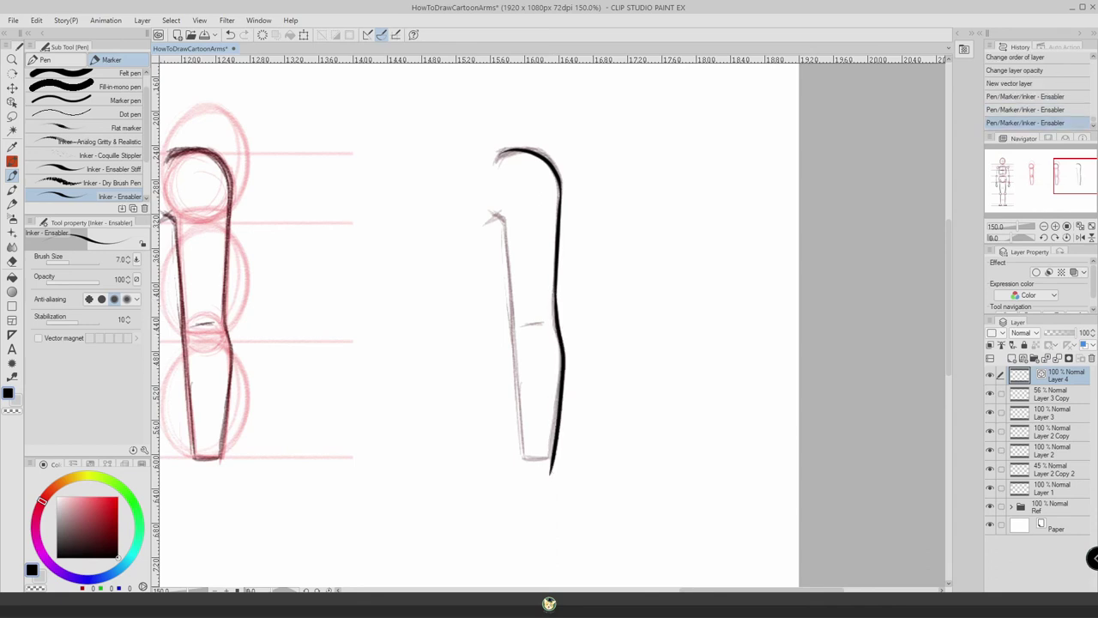
pyautogui.hotkey('ctrl', 'z')
pyautogui.moveTo(555, 290); pyautogui.dragTo(549, 458)
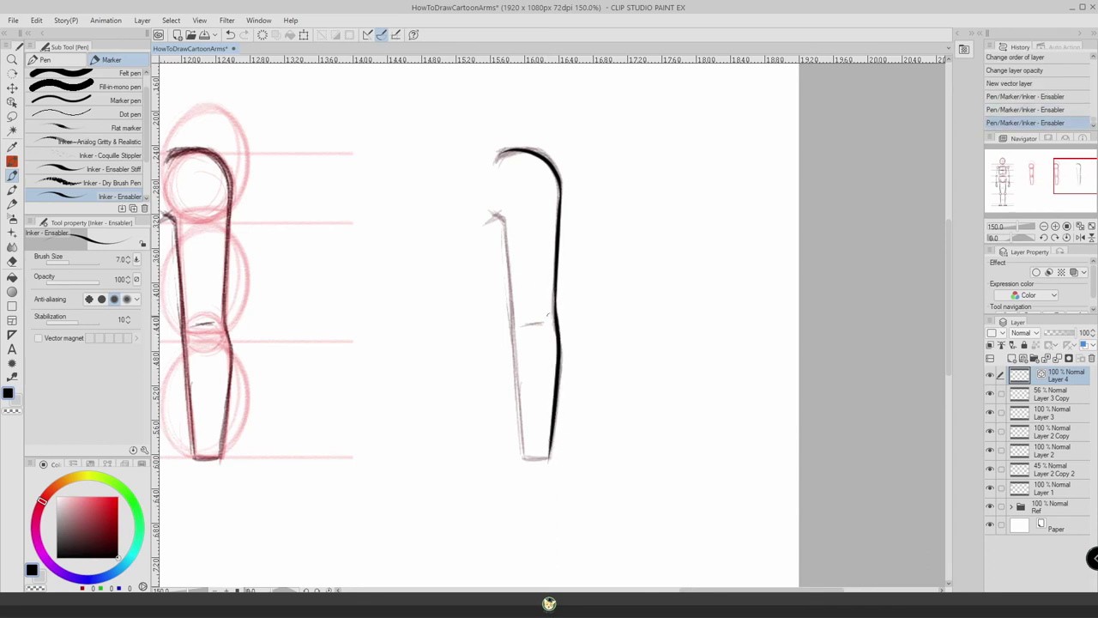
pyautogui.hotkey('ctrl', 'z')
pyautogui.moveTo(555, 292); pyautogui.dragTo(550, 455)
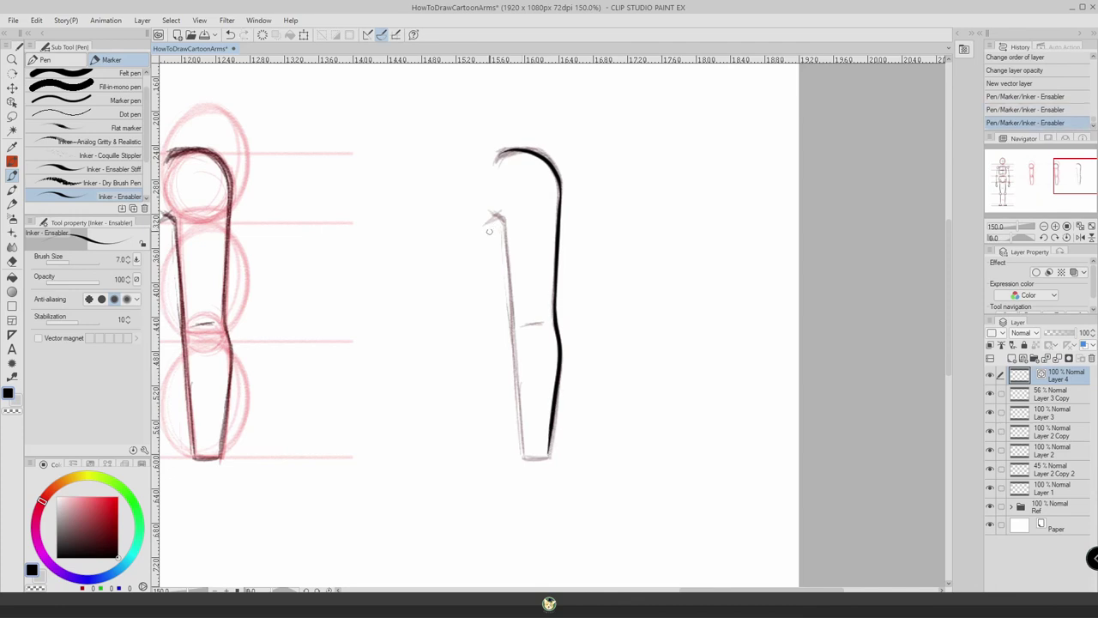
# Ink the armpit curve, the long inner arm line, the elbow crease and the wrist line.
pyautogui.moveTo(488, 223)
pyautogui.mouseDown()
pyautogui.moveTo(503, 230)
pyautogui.moveTo(517, 366)
pyautogui.mouseUp()
pyautogui.hotkey('ctrl', 'z')
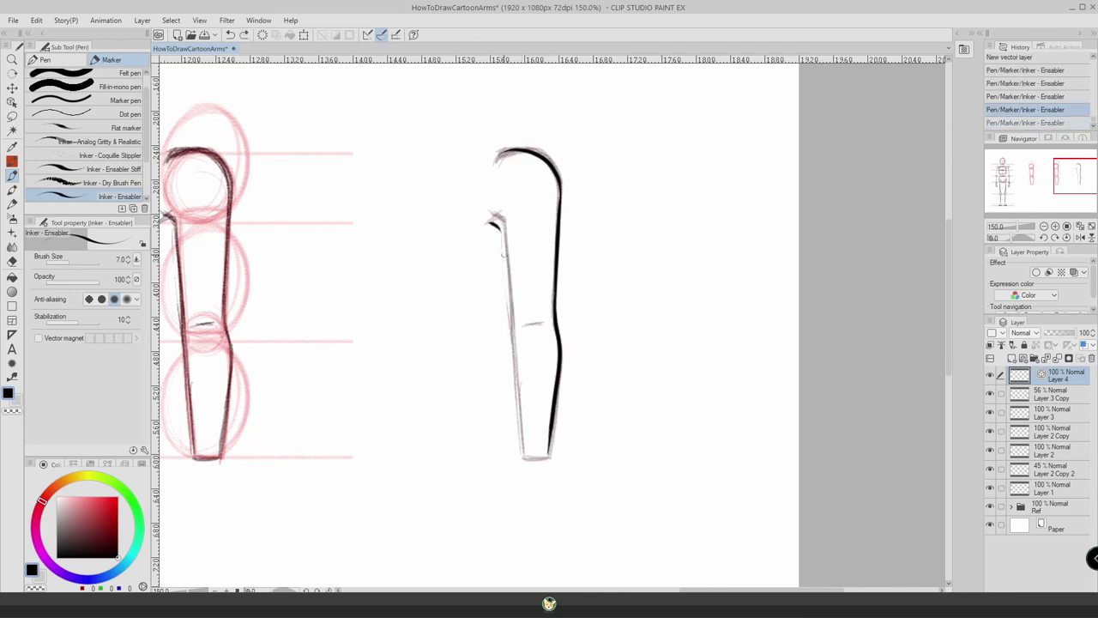
pyautogui.moveTo(501, 232); pyautogui.dragTo(523, 457)
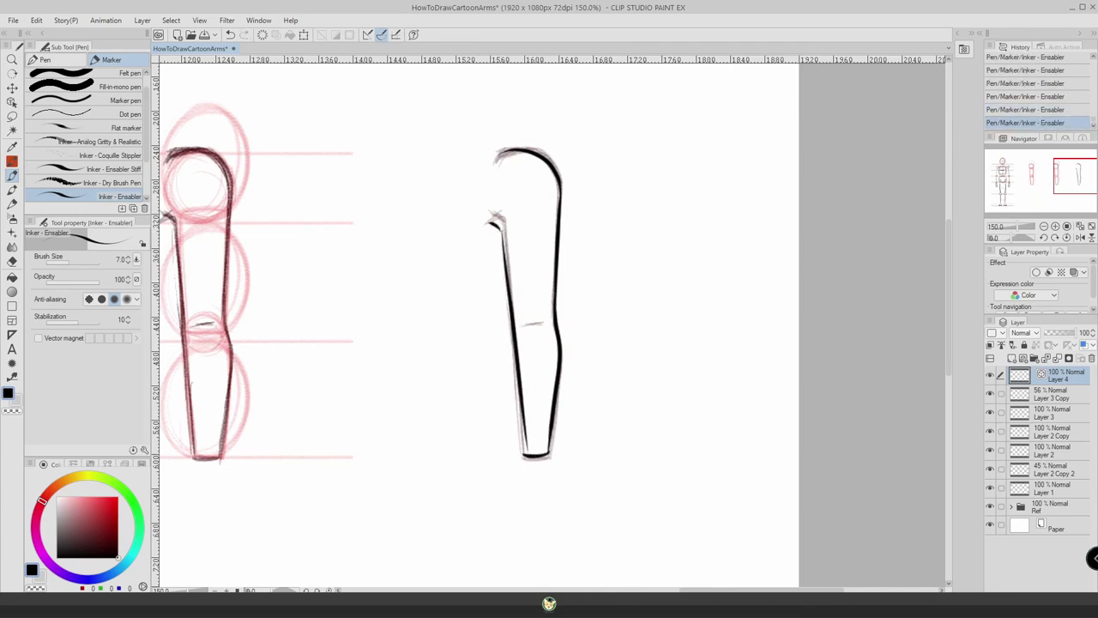
pyautogui.hotkey('ctrl', 'z')
pyautogui.hotkey('ctrl', 'z')
pyautogui.moveTo(500, 229)
pyautogui.mouseDown()
pyautogui.moveTo(524, 466)
pyautogui.moveTo(514, 456)
pyautogui.mouseUp()
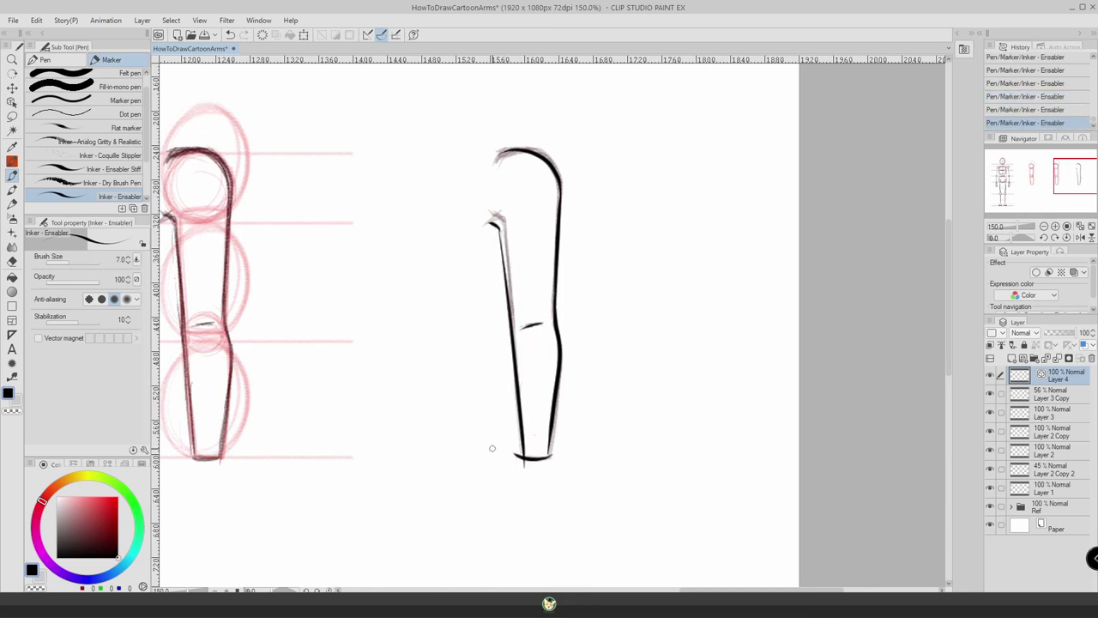
# Erase the overshooting ink ends at the wrist and delete the faded outline layer beneath the inked arm.
pyautogui.press('e')
pyautogui.moveTo(516, 472)
pyautogui.mouseDown()
pyautogui.moveTo(513, 450)
pyautogui.moveTo(519, 466)
pyautogui.mouseUp()
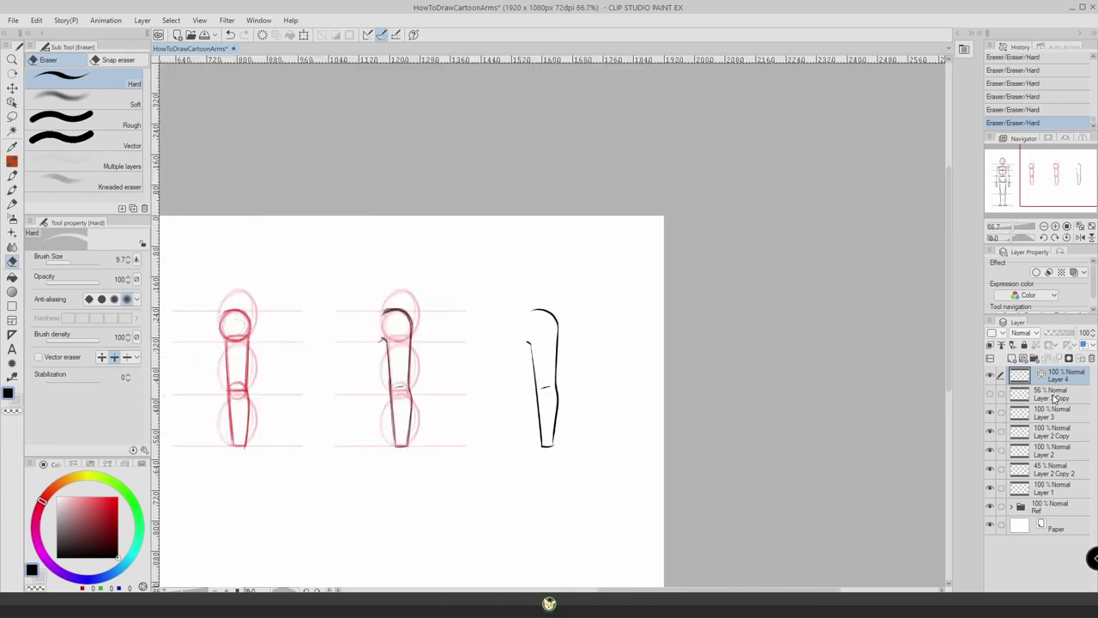
pyautogui.click(1054, 397)
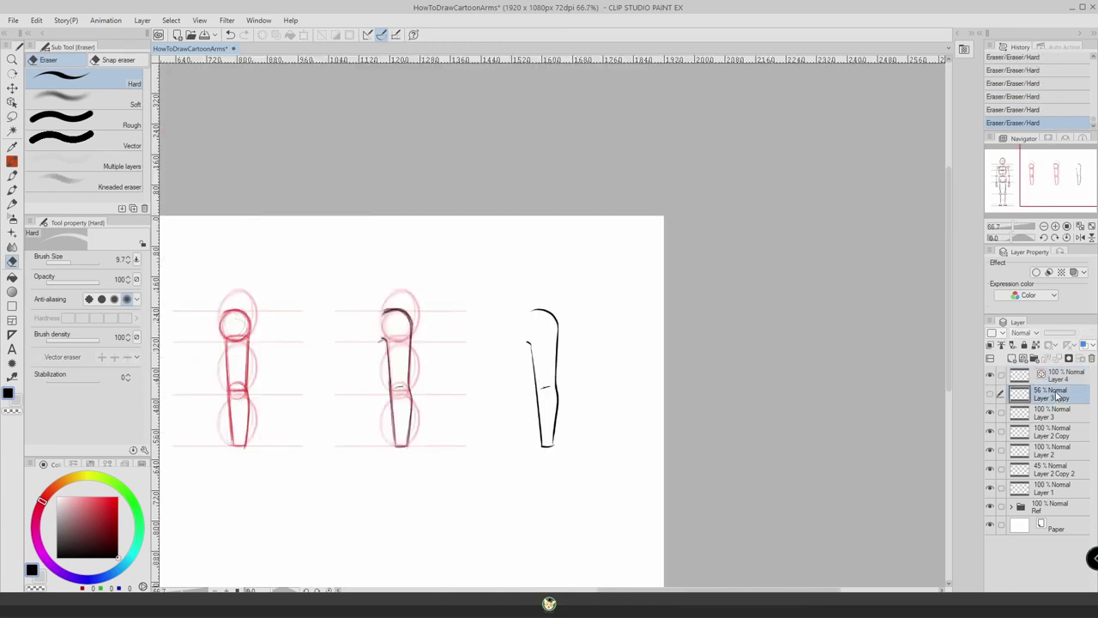
pyautogui.click(1091, 357)
# Lasso the inner arm line on the ink layer, rotate it about 1.7° and clear the selection.
pyautogui.click(12, 116)
pyautogui.scroll(3, 521, 361)
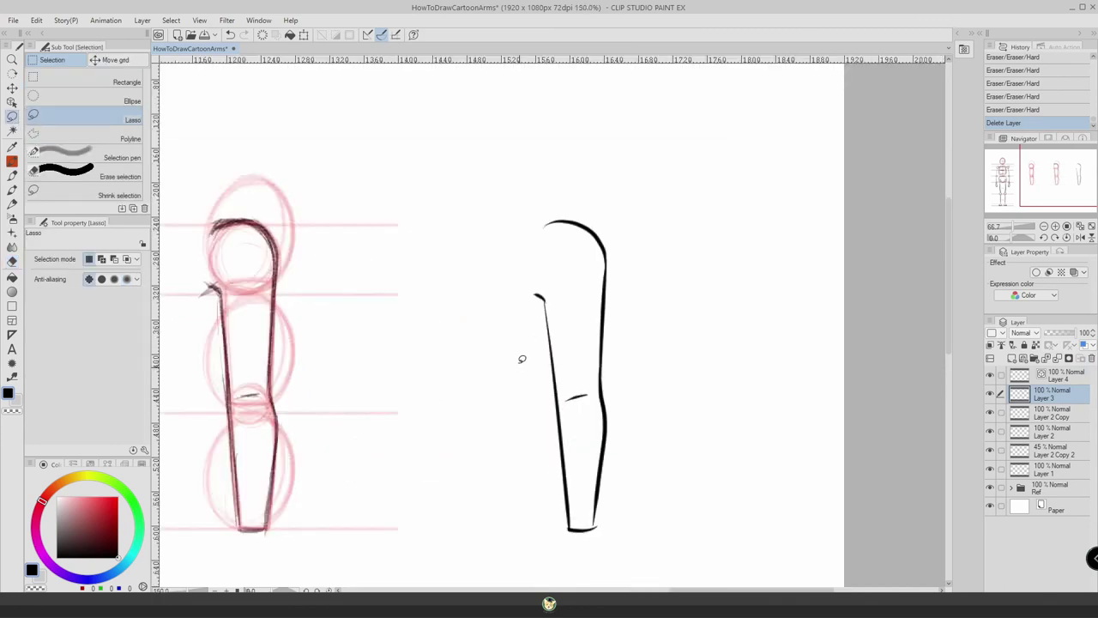
pyautogui.moveTo(487, 187)
pyautogui.mouseDown()
pyautogui.moveTo(553, 246)
pyautogui.moveTo(558, 409)
pyautogui.moveTo(507, 341)
pyautogui.moveTo(491, 197)
pyautogui.mouseUp()
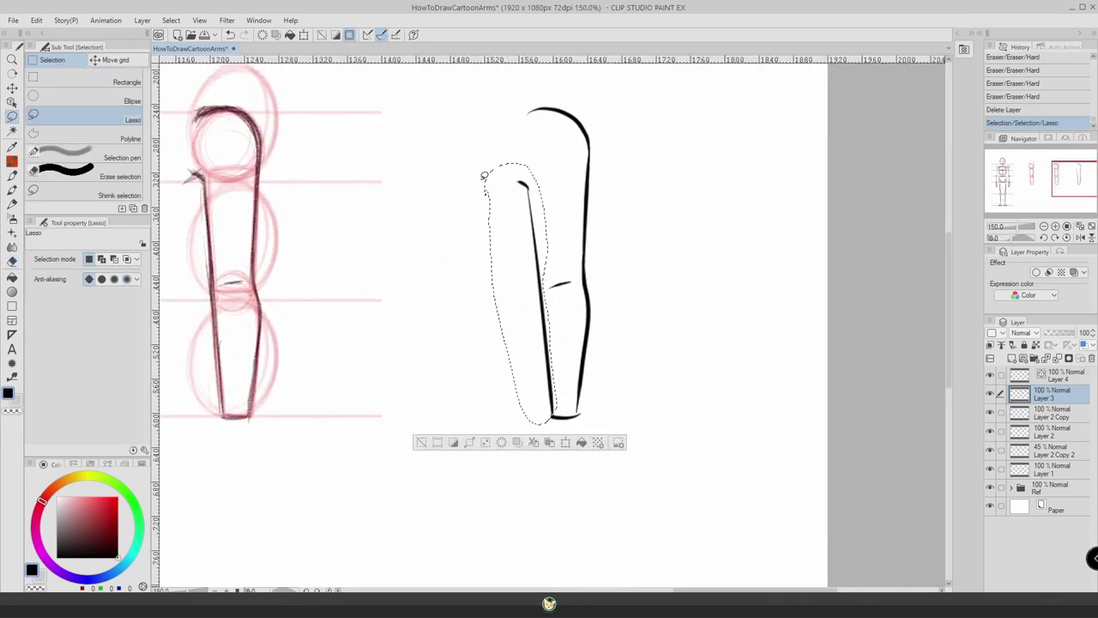
pyautogui.hotkey('ctrl', 't')
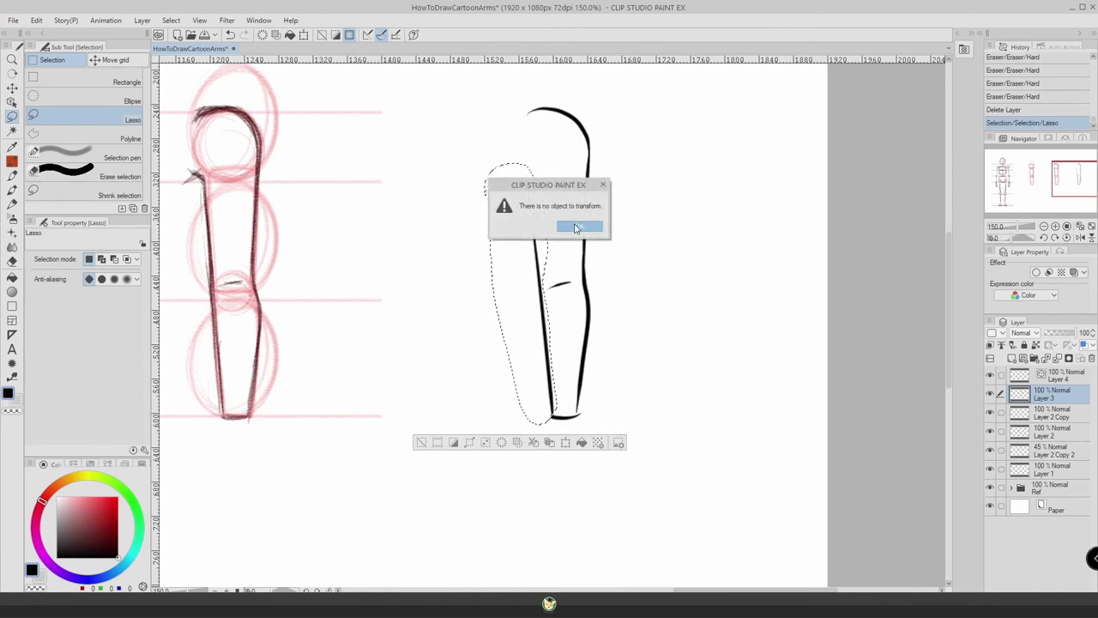
pyautogui.click(579, 227)
pyautogui.click(1072, 380)
pyautogui.hotkey('ctrl', 't')
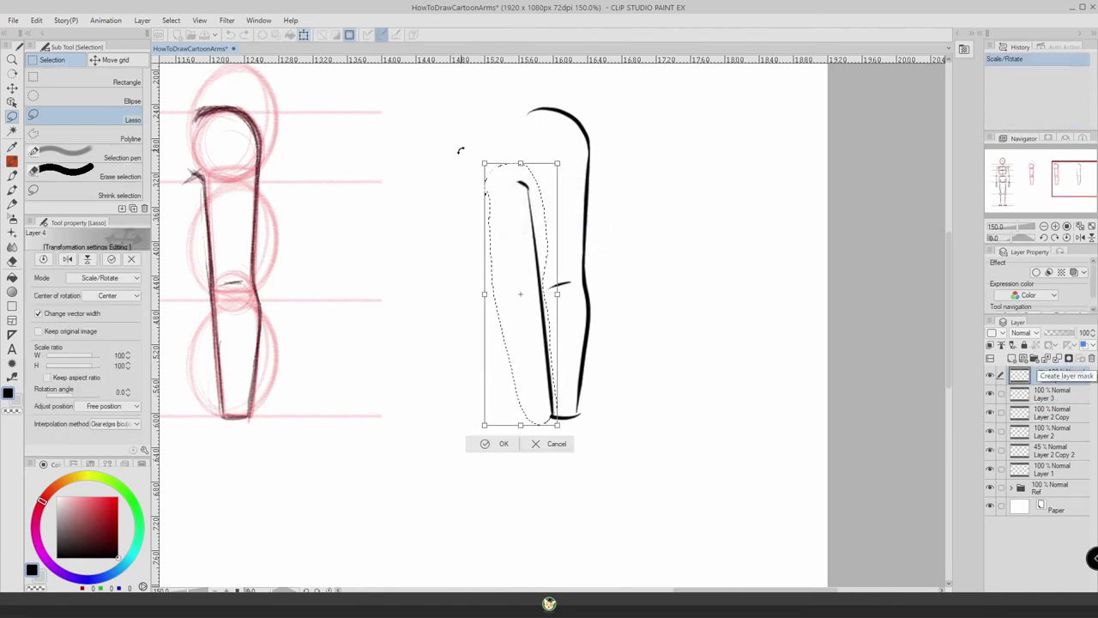
pyautogui.moveTo(459, 146); pyautogui.dragTo(465, 145)
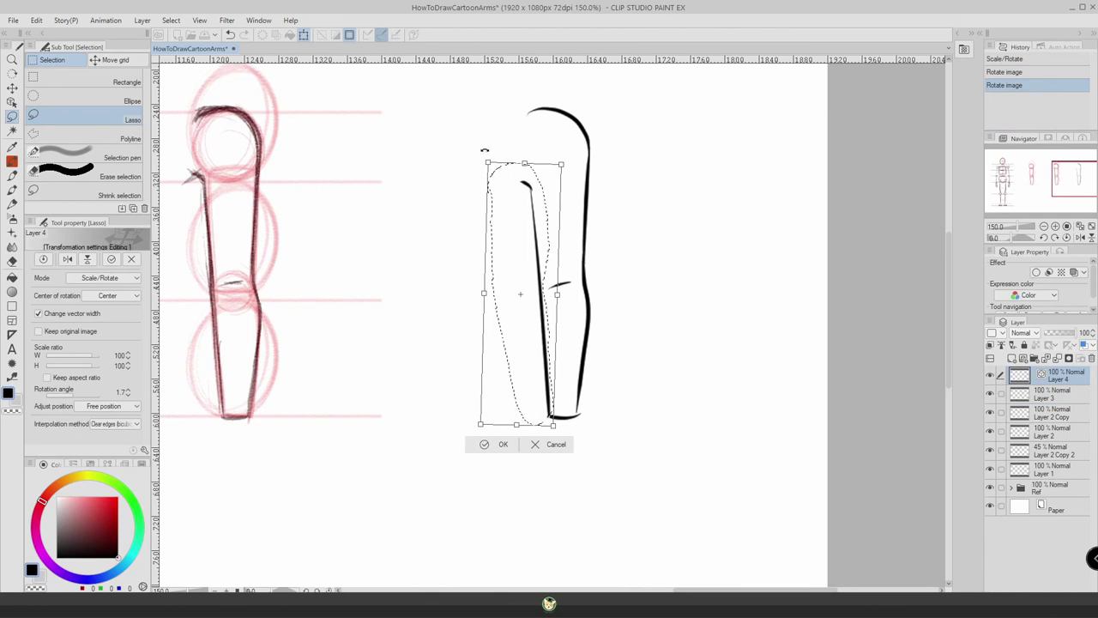
pyautogui.press('Return')
pyautogui.hotkey('ctrl', 'd')
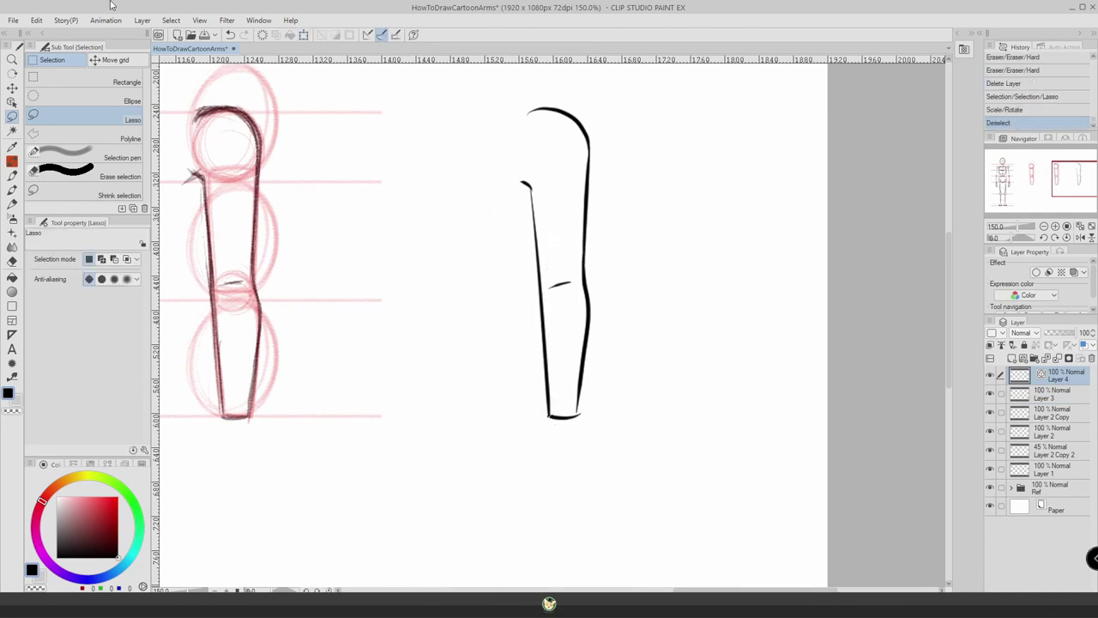
# Rotate the whole inked arm about -5.3° so the wrist swings slightly outward.
pyautogui.scroll(-2, 500, 358)
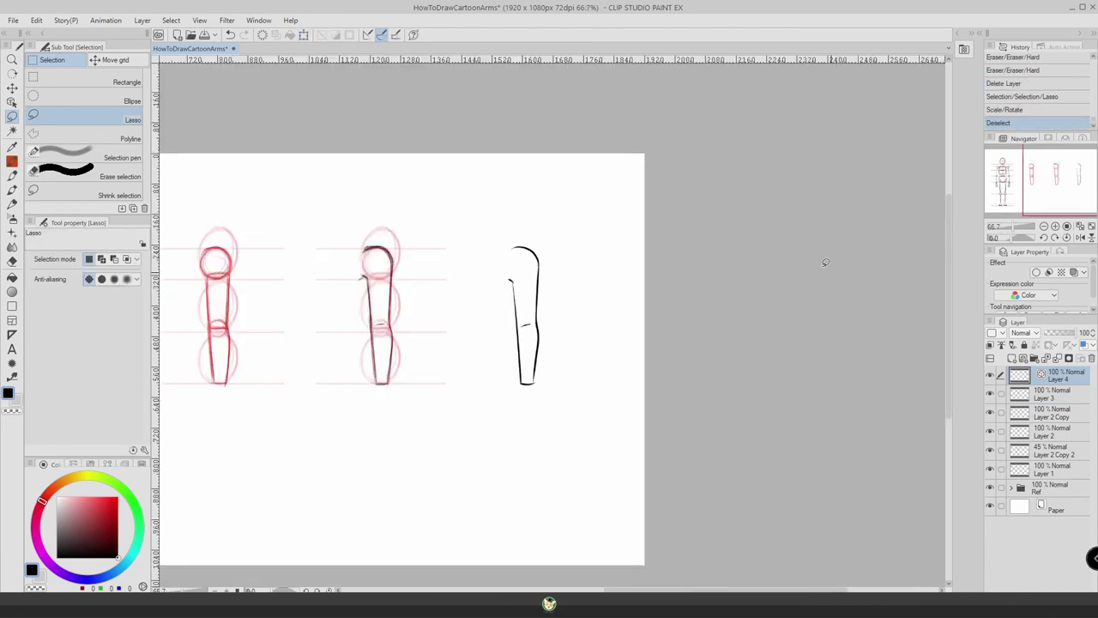
pyautogui.click(12, 87)
pyautogui.hotkey('ctrl', 't')
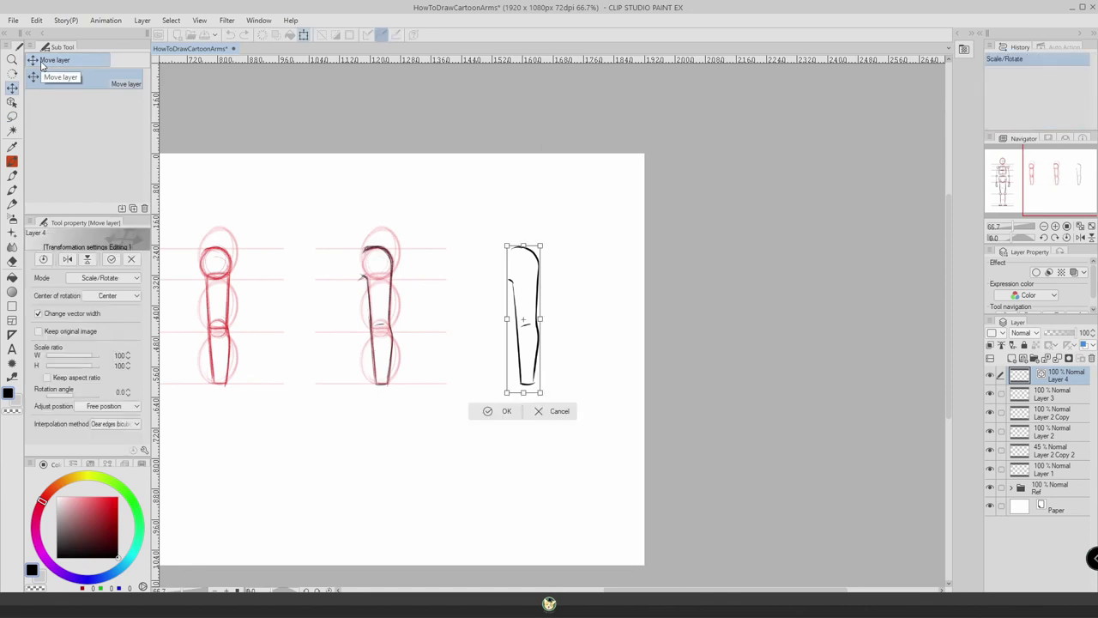
pyautogui.moveTo(484, 227); pyautogui.dragTo(474, 233)
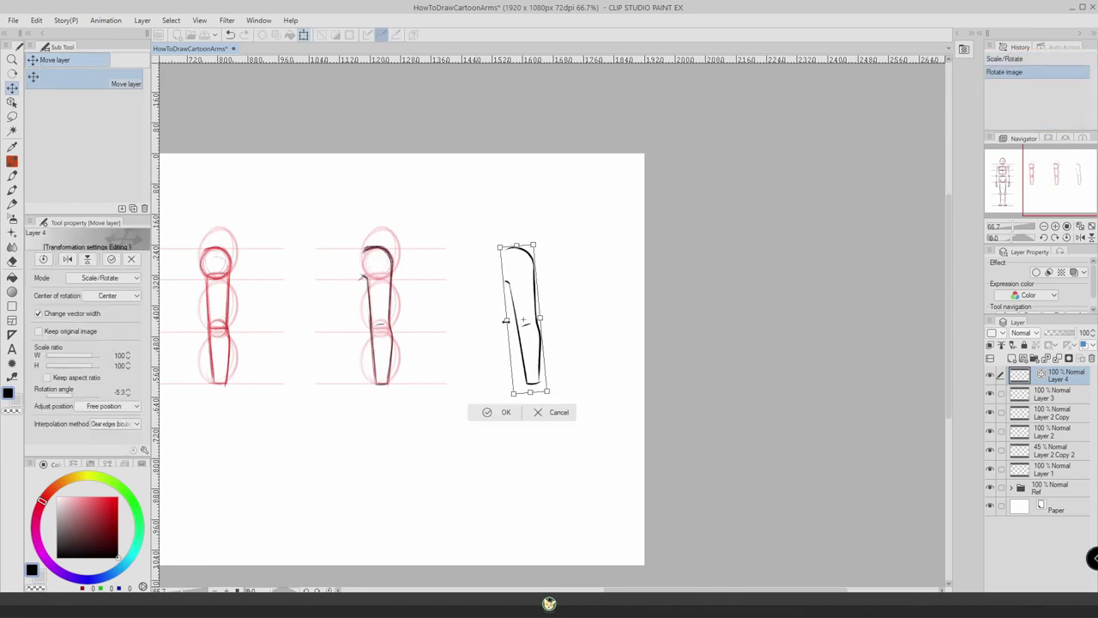
pyautogui.press('Return')
pyautogui.hotkey('ctrl', '-')
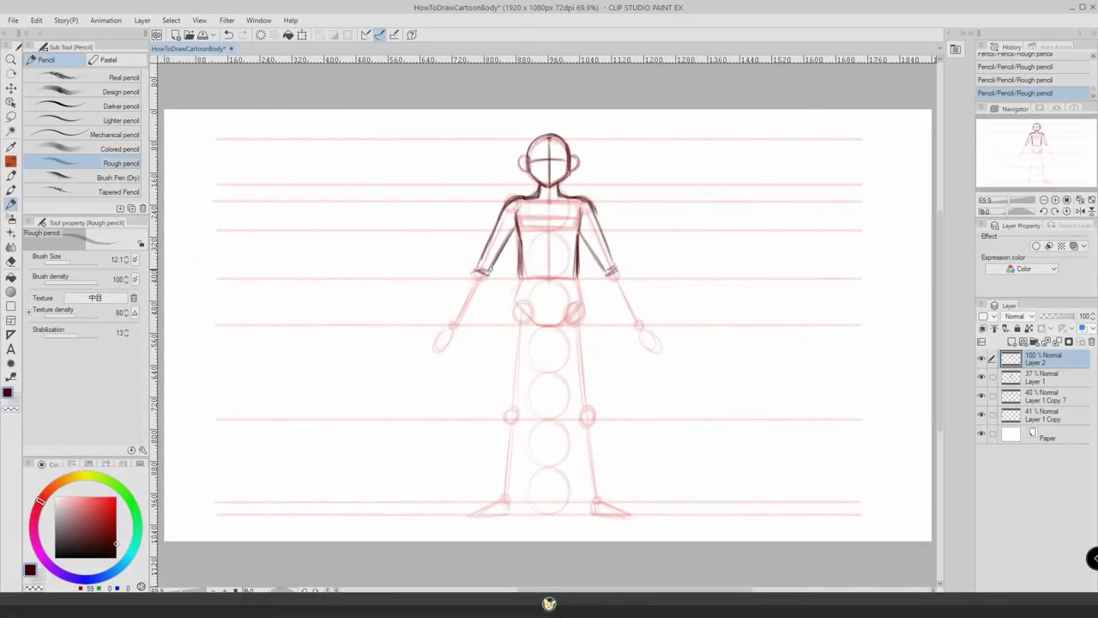
# In the HowToDrawCartoonBody document, sketch both forearms of the figure from elbows to wrists over the guide skeleton.
pyautogui.moveTo(464, 289); pyautogui.dragTo(451, 318)
pyautogui.moveTo(492, 266); pyautogui.dragTo(453, 331)
pyautogui.moveTo(458, 297); pyautogui.dragTo(449, 318)
pyautogui.moveTo(613, 273)
pyautogui.mouseDown()
pyautogui.moveTo(631, 292)
pyautogui.moveTo(635, 319)
pyautogui.mouseUp()
pyautogui.moveTo(600, 237); pyautogui.dragTo(616, 276)
pyautogui.moveTo(620, 271); pyautogui.dragTo(642, 324)
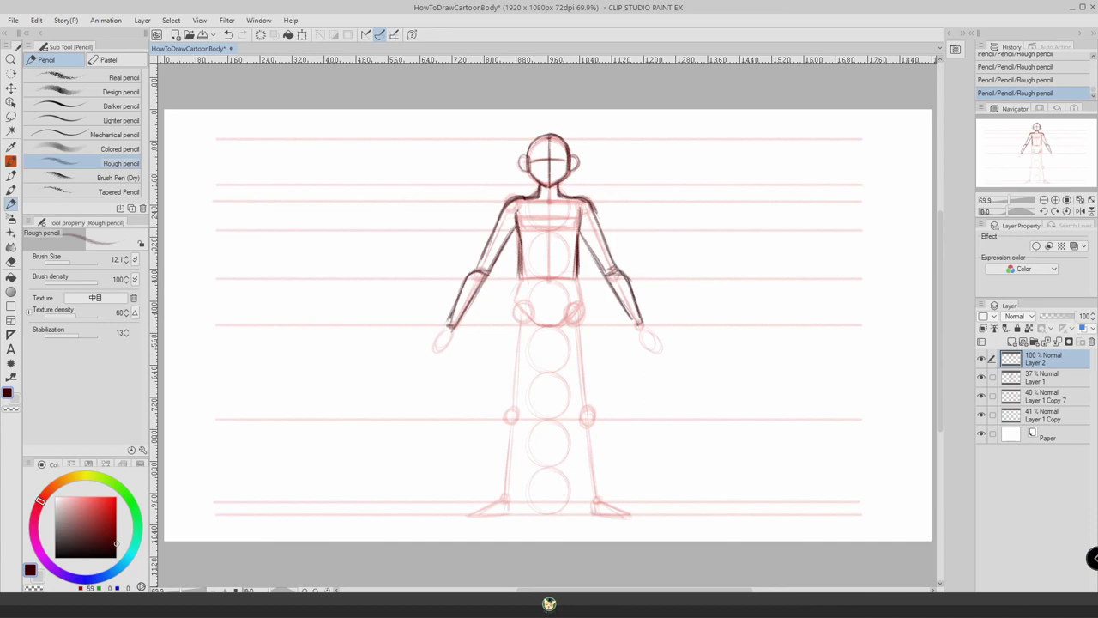